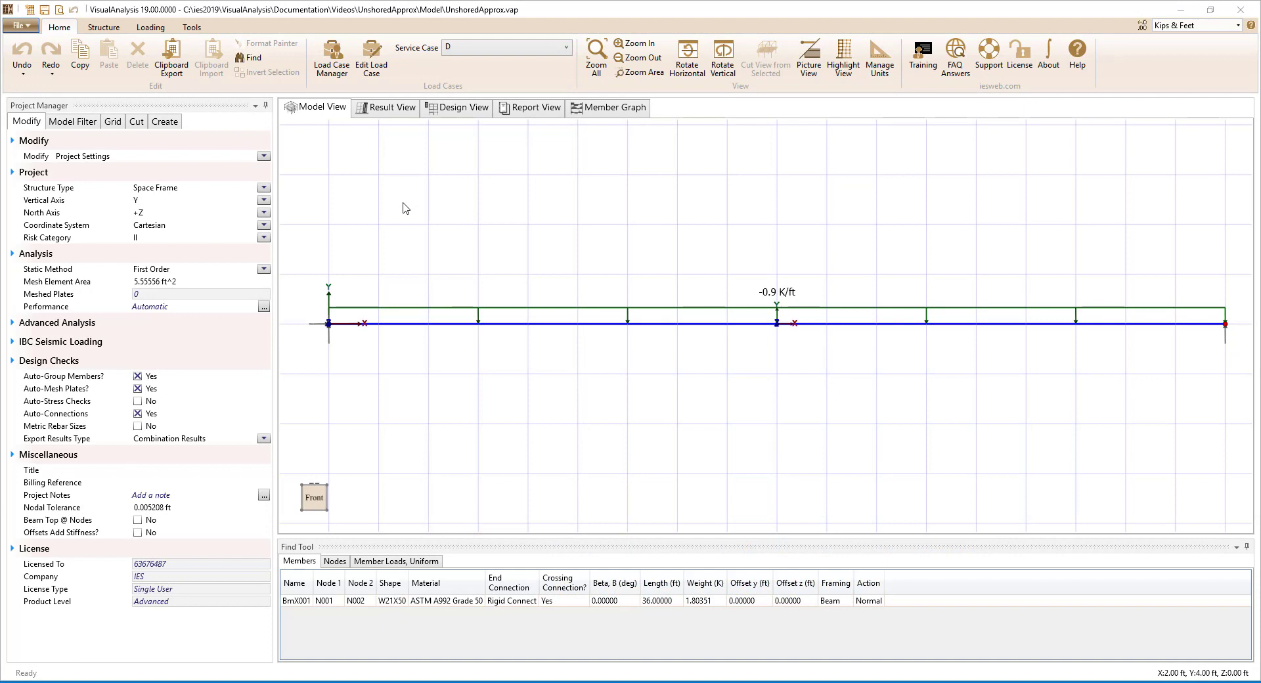
- Select beam BmX001, commit its Offset z, and display live case L (-1 K/ft)
click(522, 324)
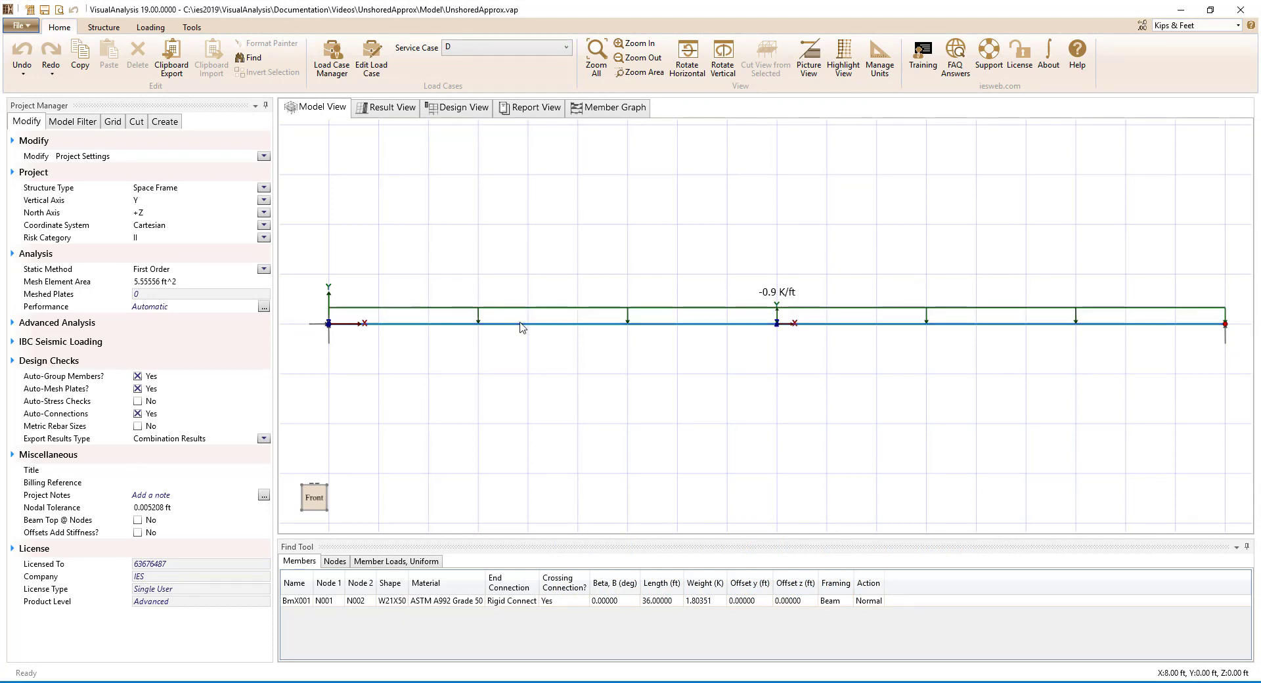
click(161, 463)
click(155, 318)
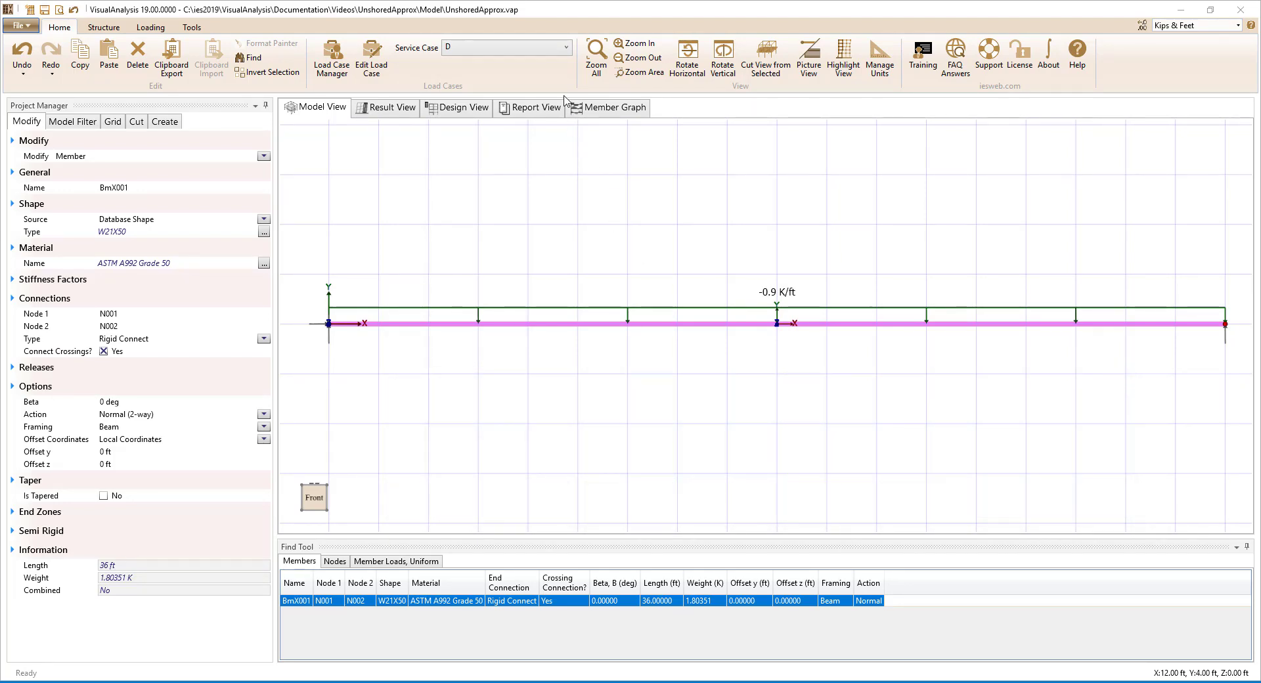
click(543, 52)
click(512, 73)
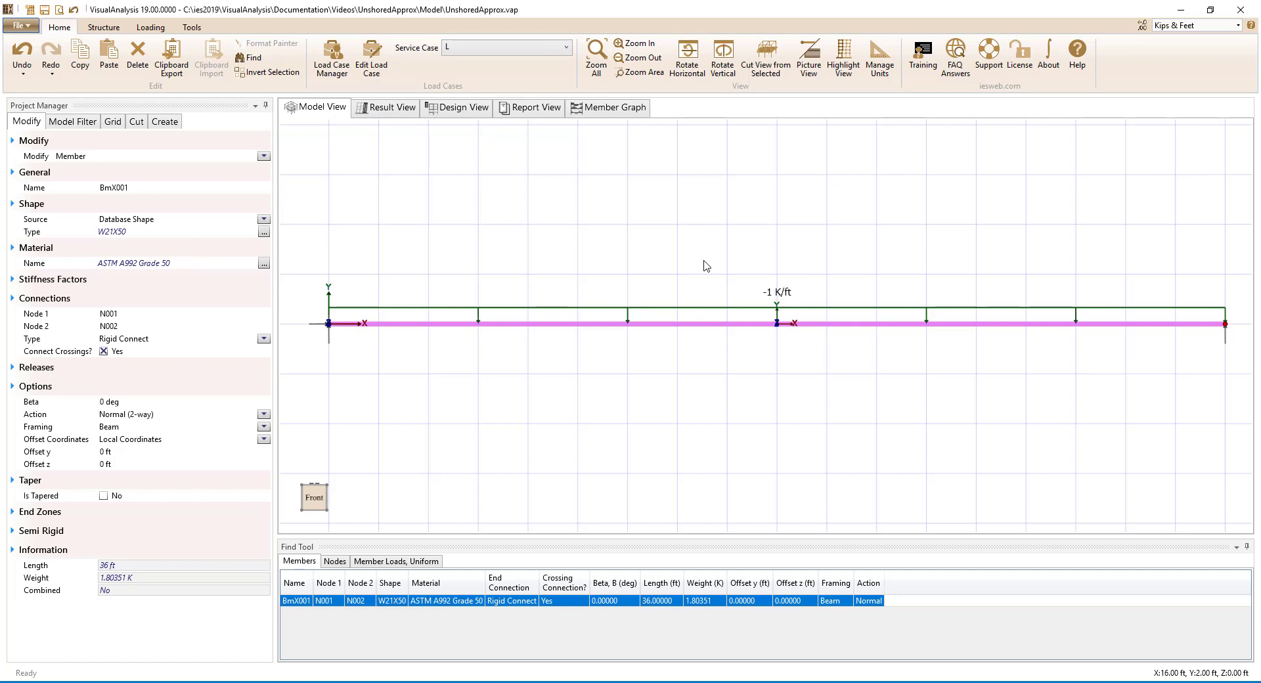
- Generate ASCE 7-16 LRFD and Deflection Checks load combinations, nine in total
click(341, 71)
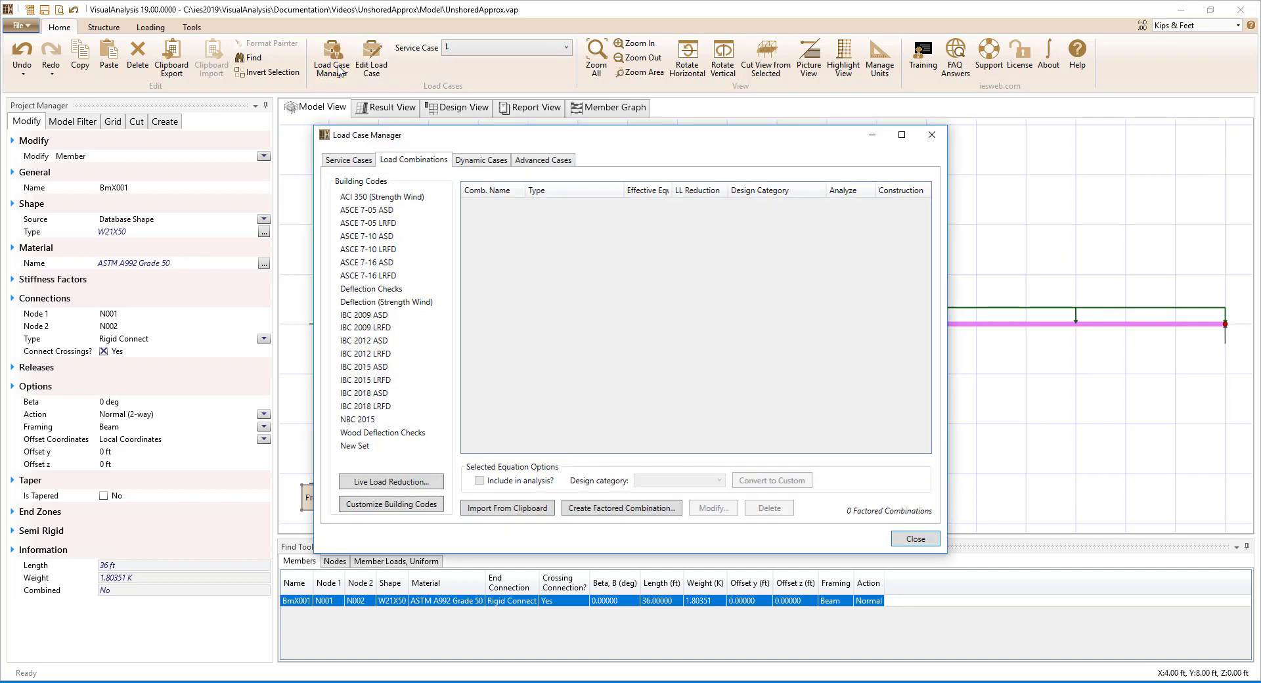
click(412, 276)
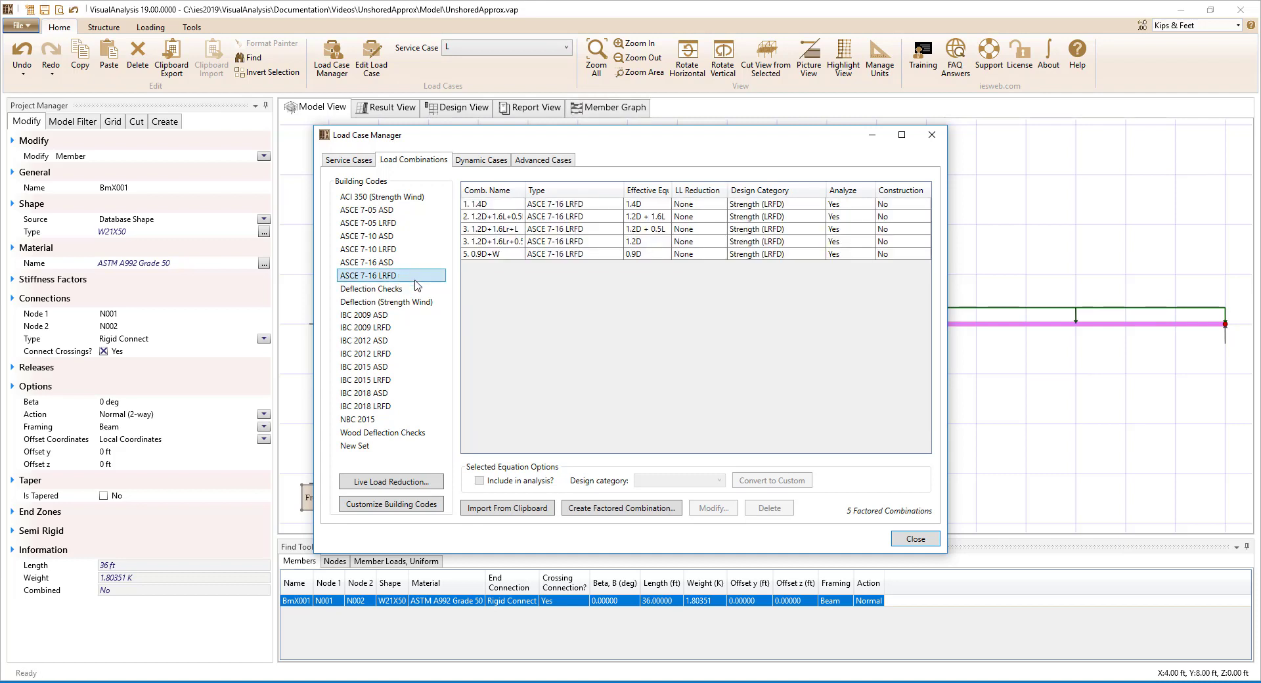
ctrl+click(418, 289)
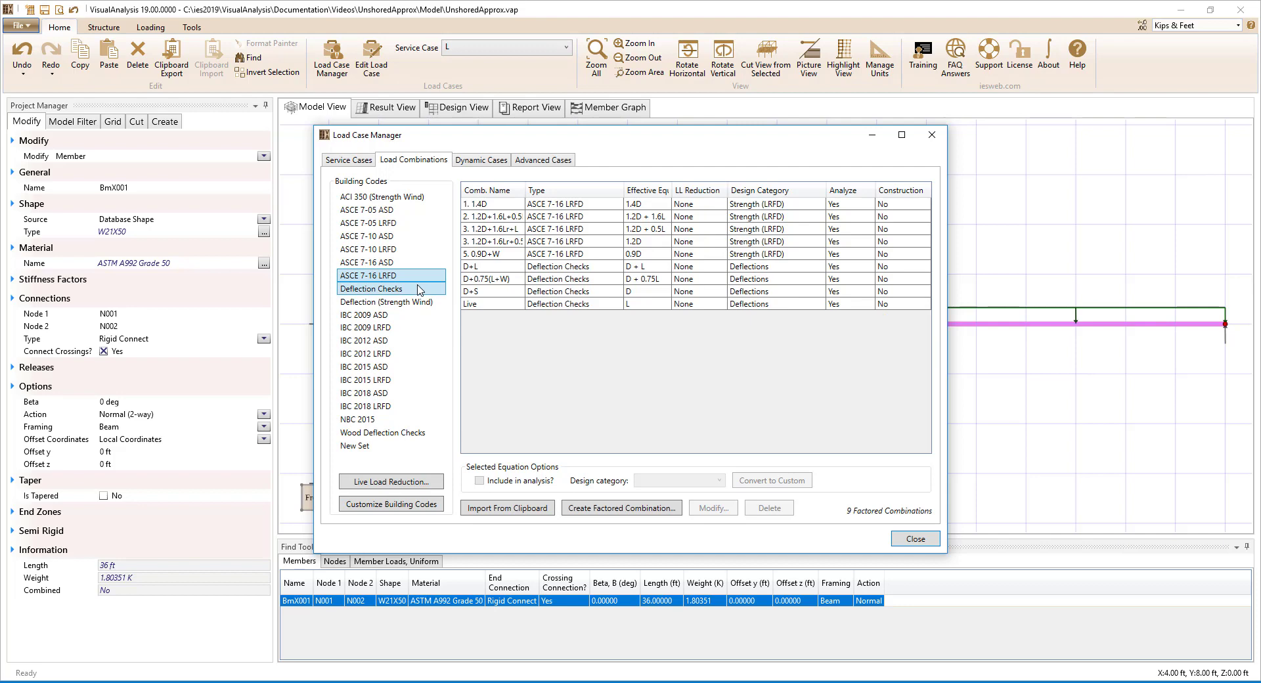
click(913, 539)
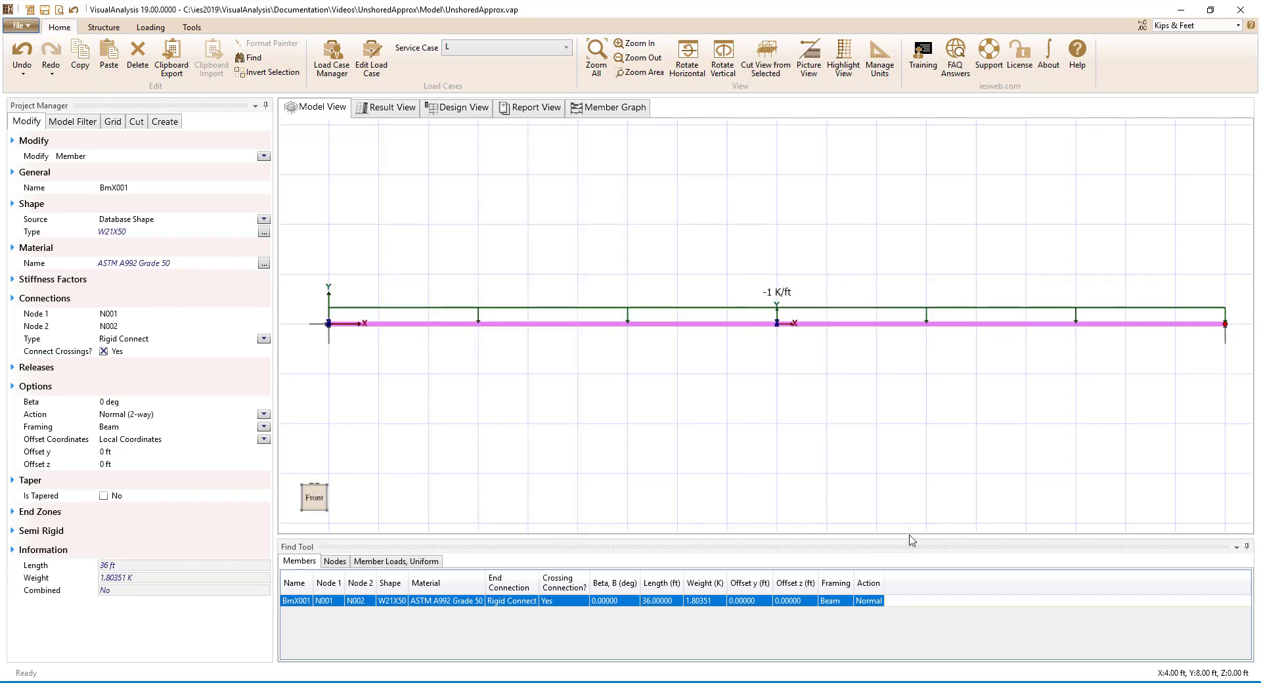
- Show dead-load case D results: -1.19191 in deflection and 1749.6 K-in peak moment
click(396, 112)
click(509, 49)
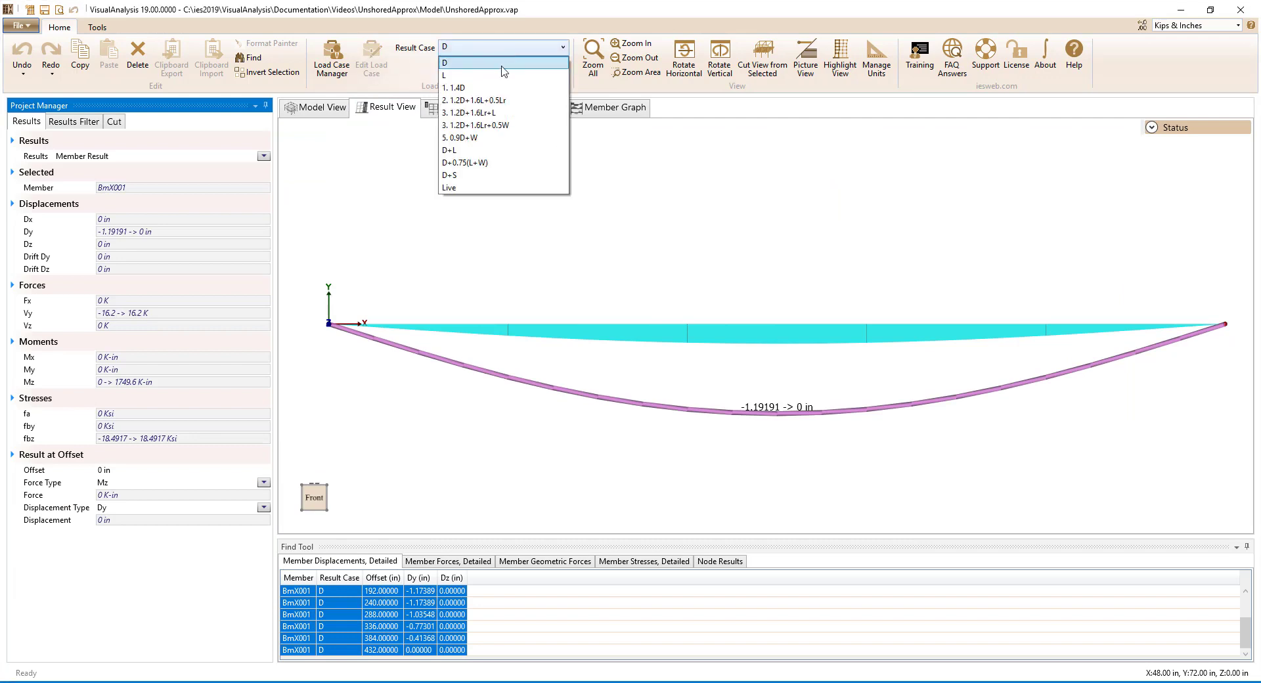
click(485, 65)
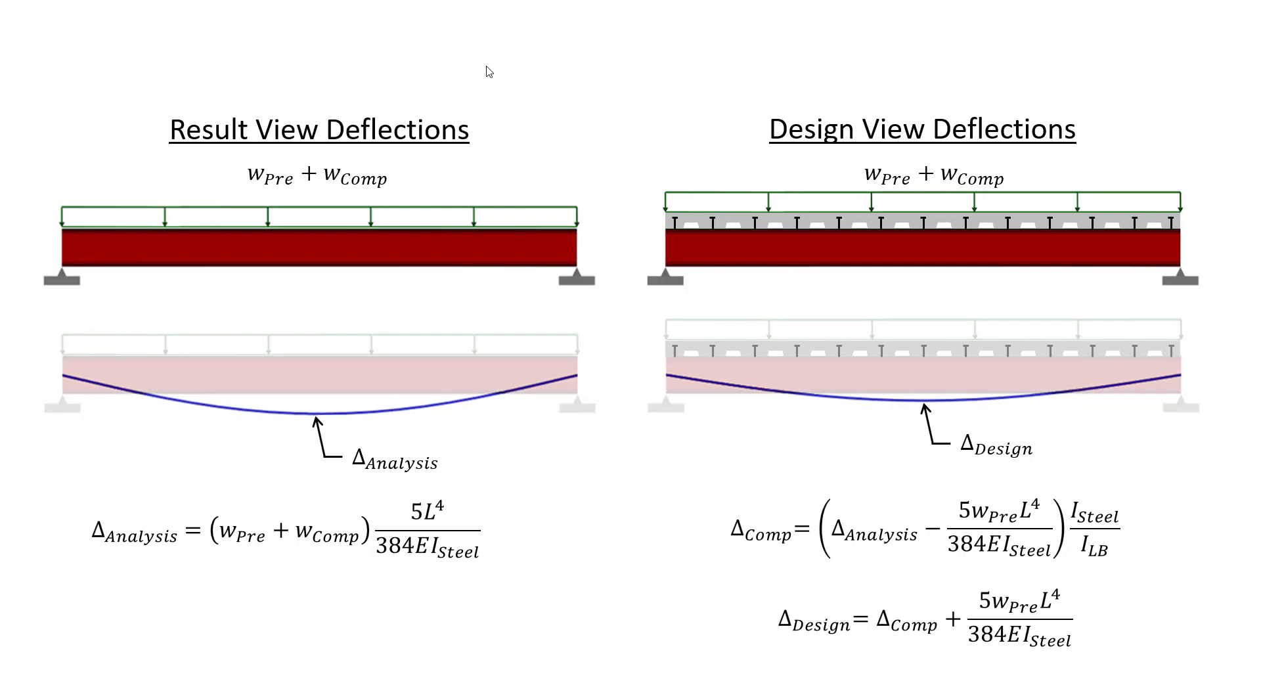
key(alt+Tab)
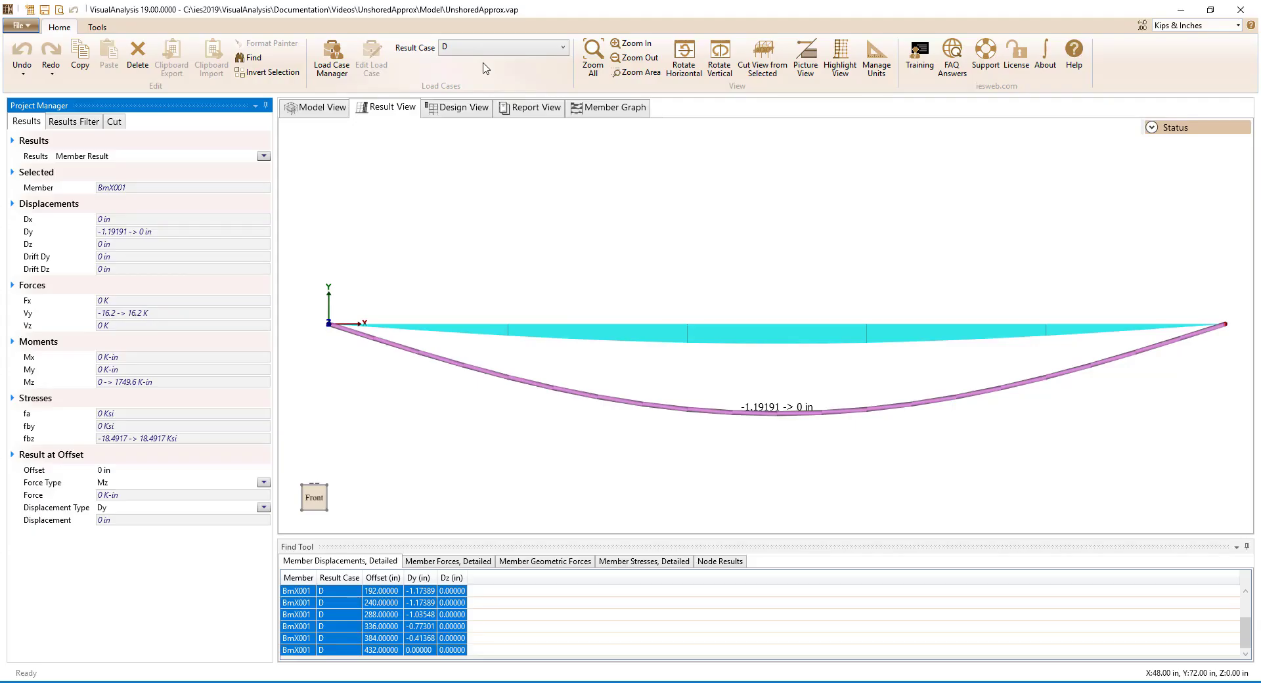
- Make DG001 a composite beam with Unshored (Approximate) construction
click(459, 107)
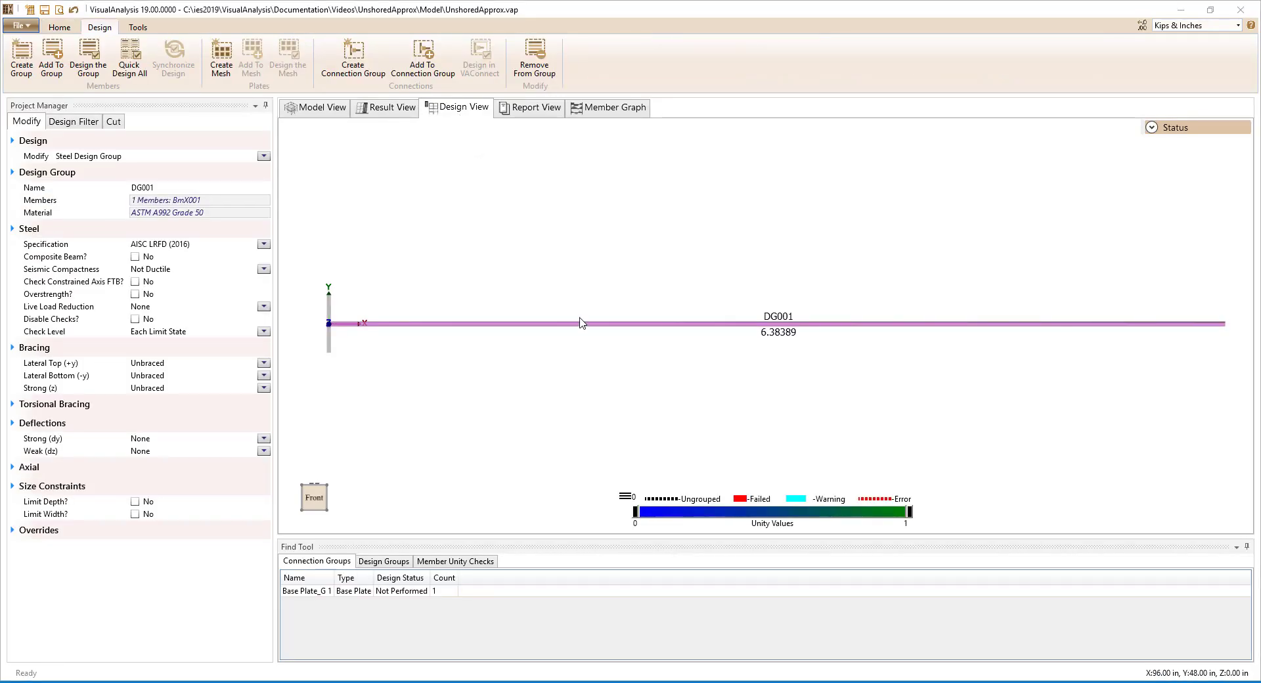
click(135, 257)
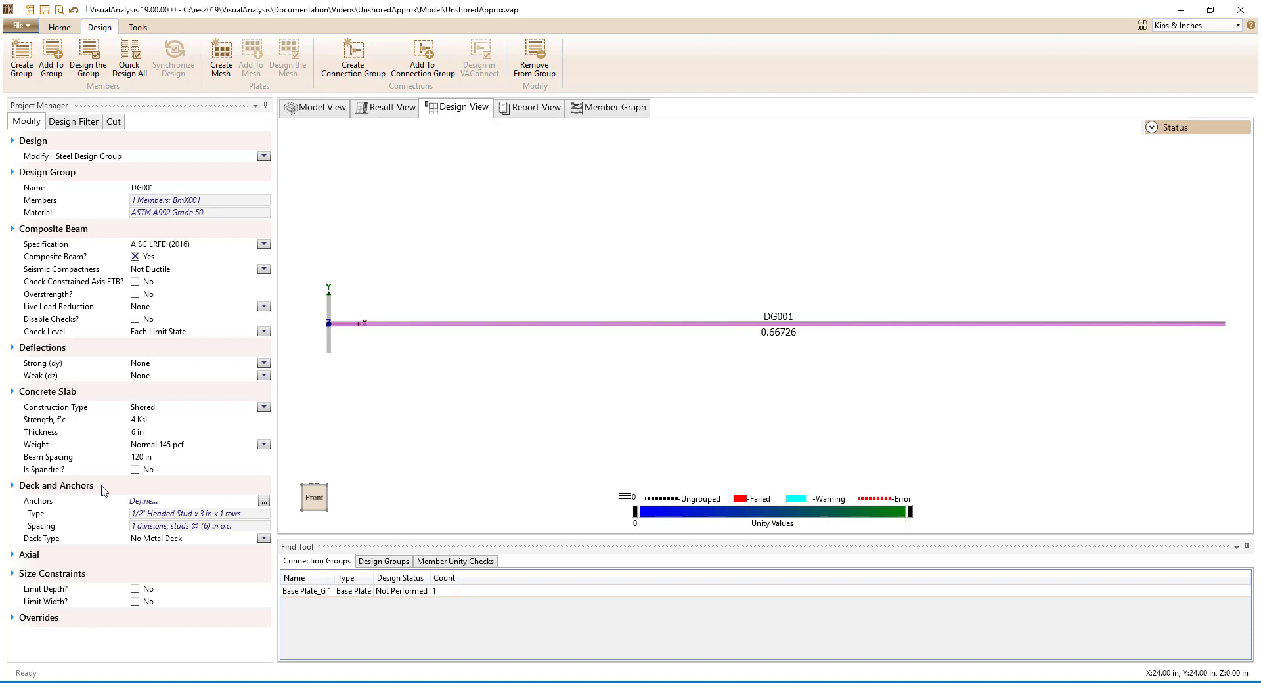
click(264, 407)
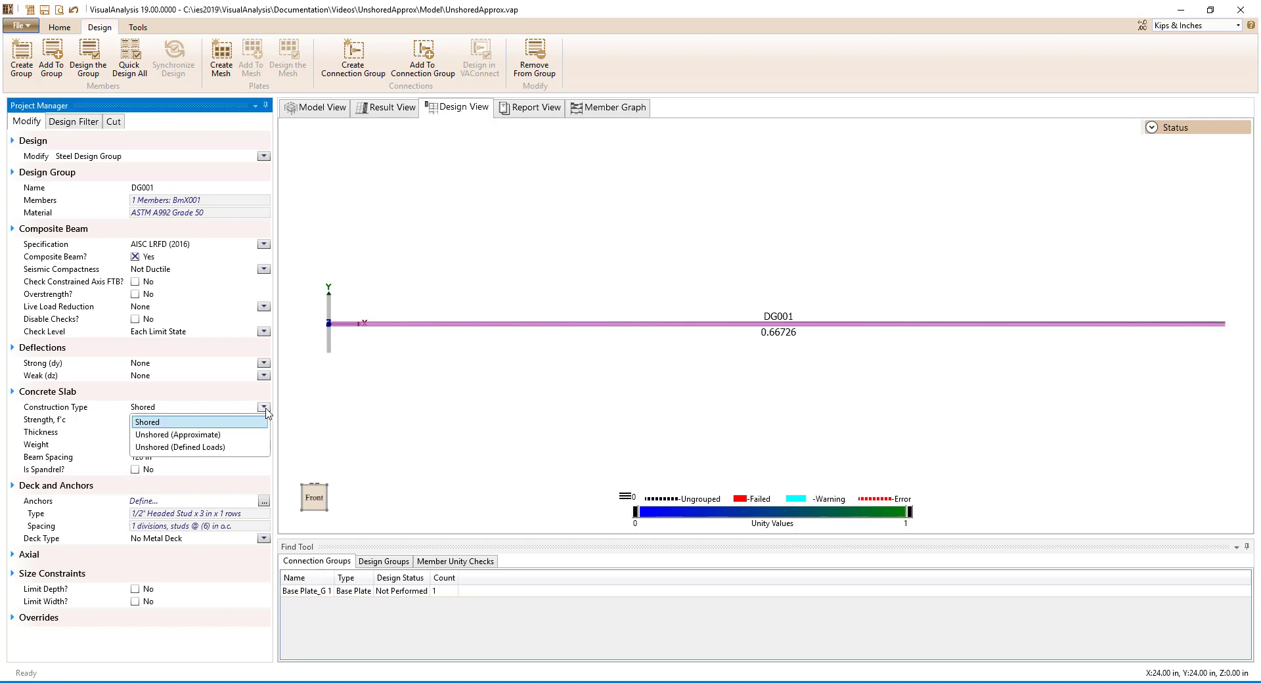
click(255, 435)
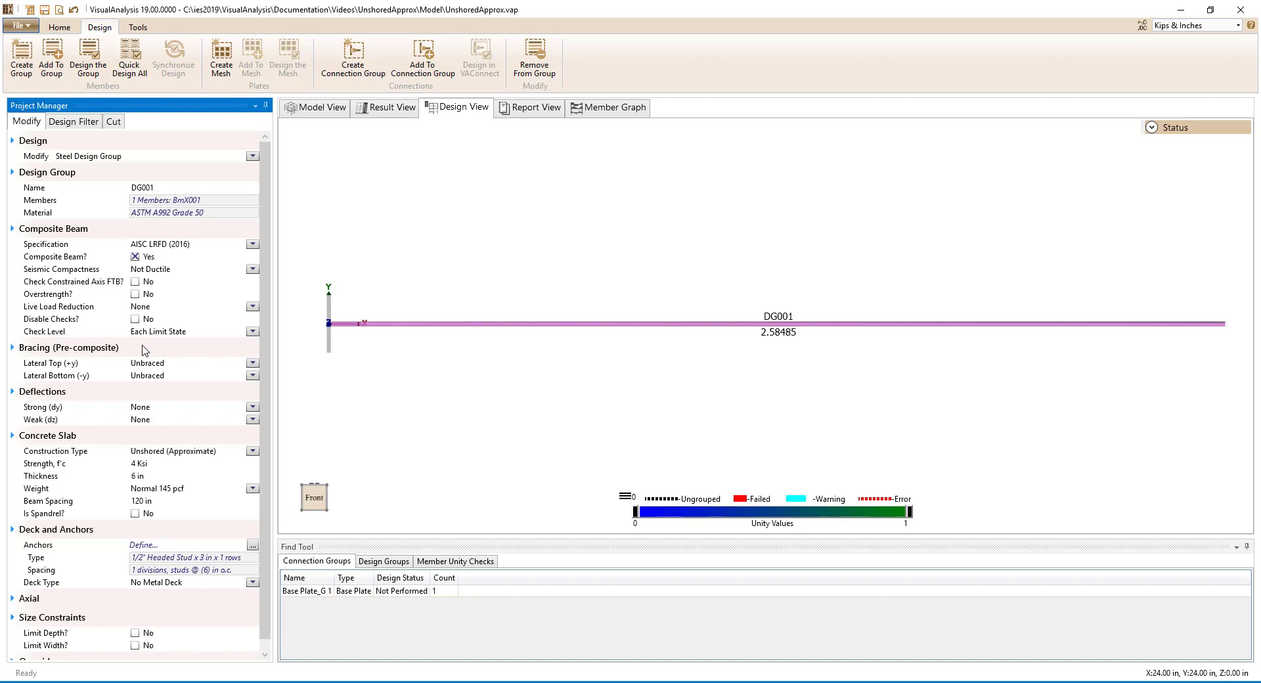
- Set continuous top lateral bracing and Member Span Ratio strong-axis deflection limits
click(252, 365)
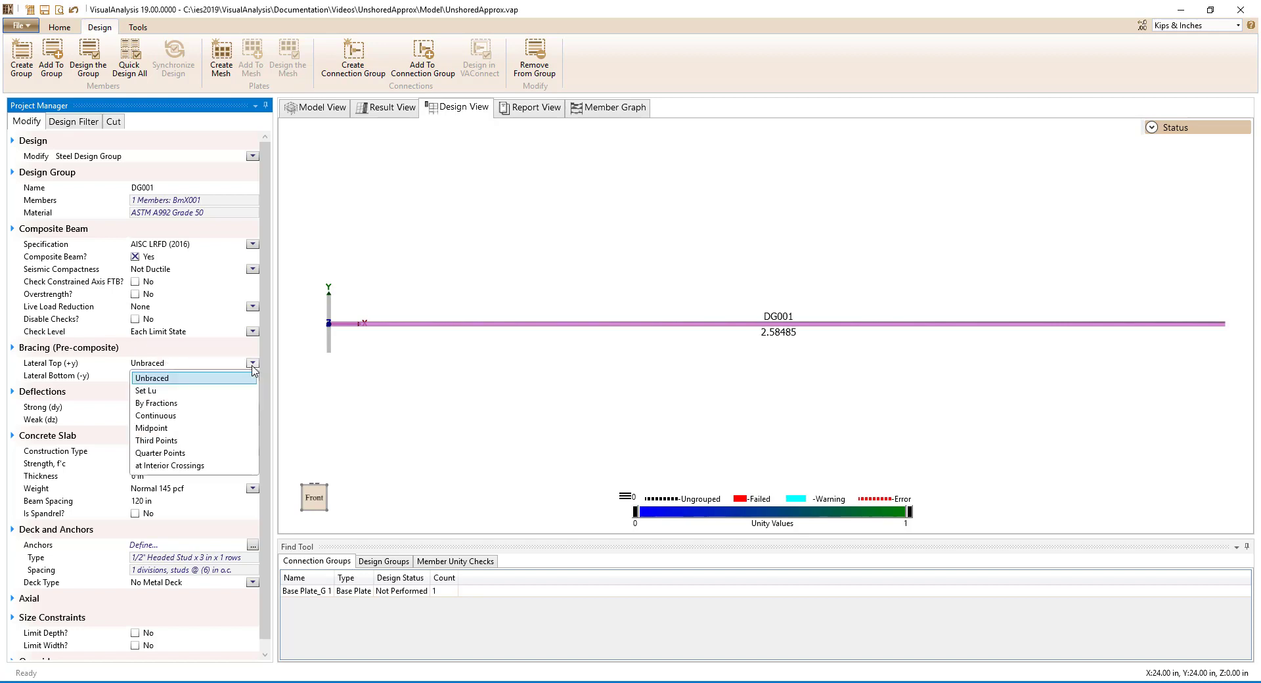
click(243, 421)
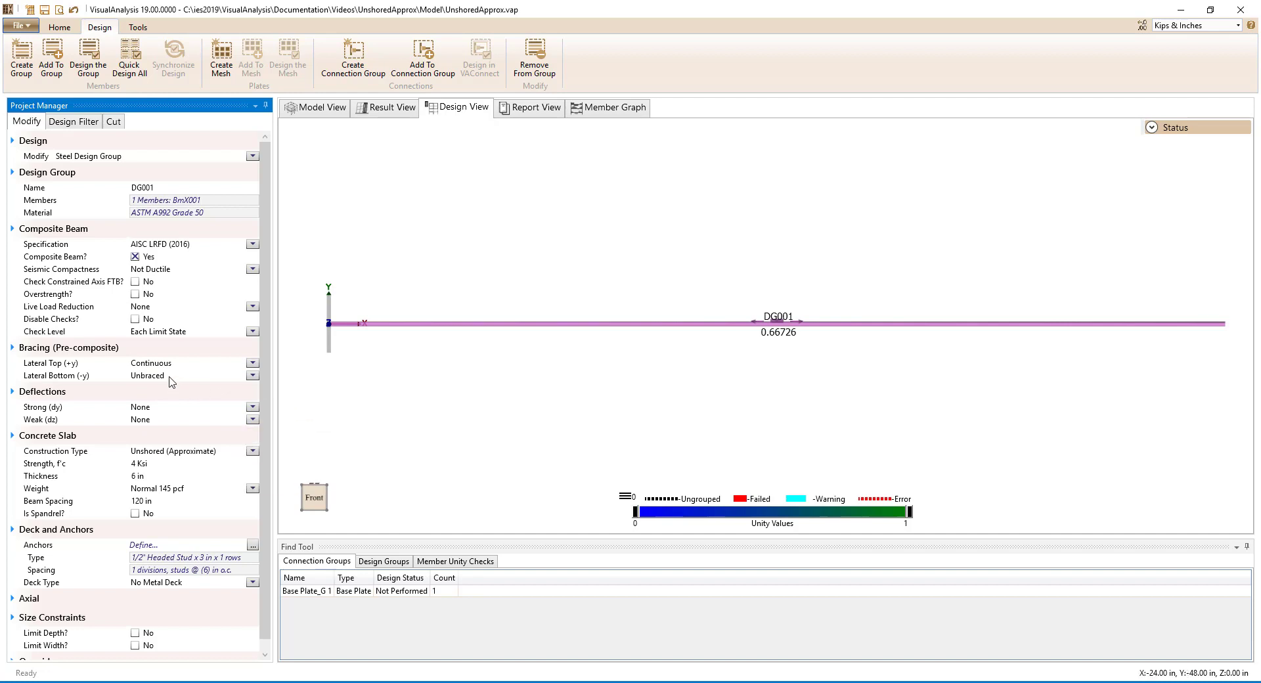
mouse_move(176, 381)
click(252, 406)
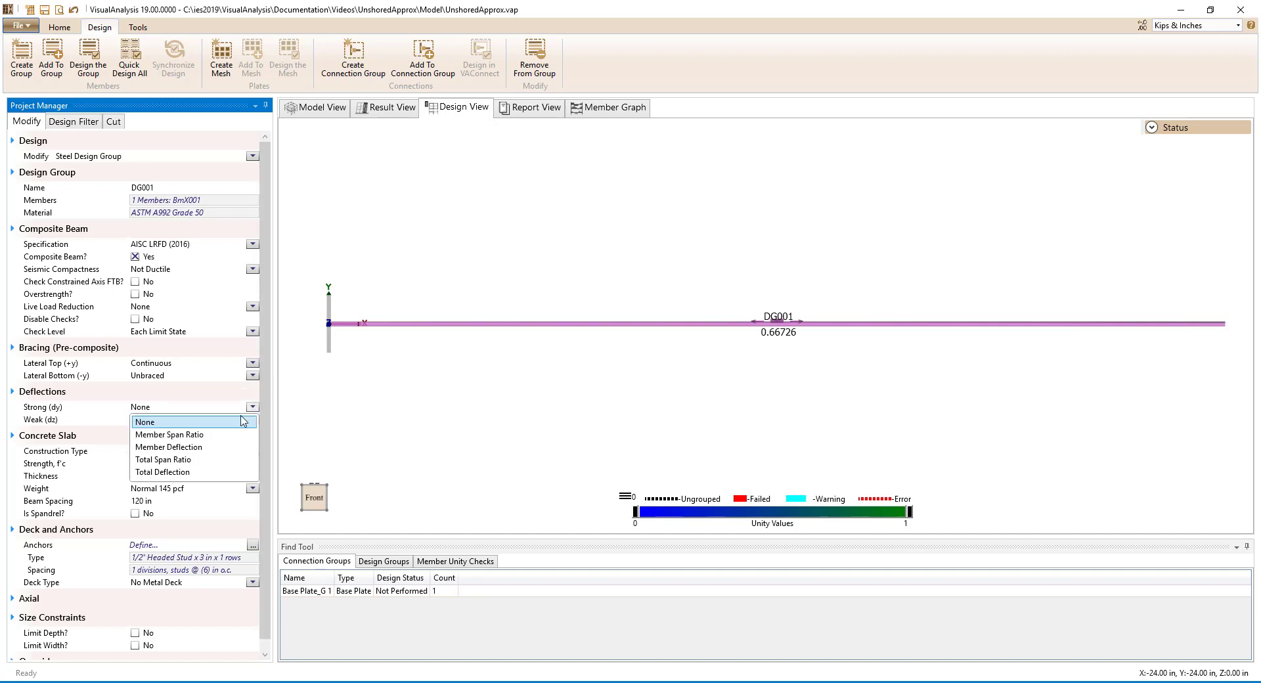
click(197, 434)
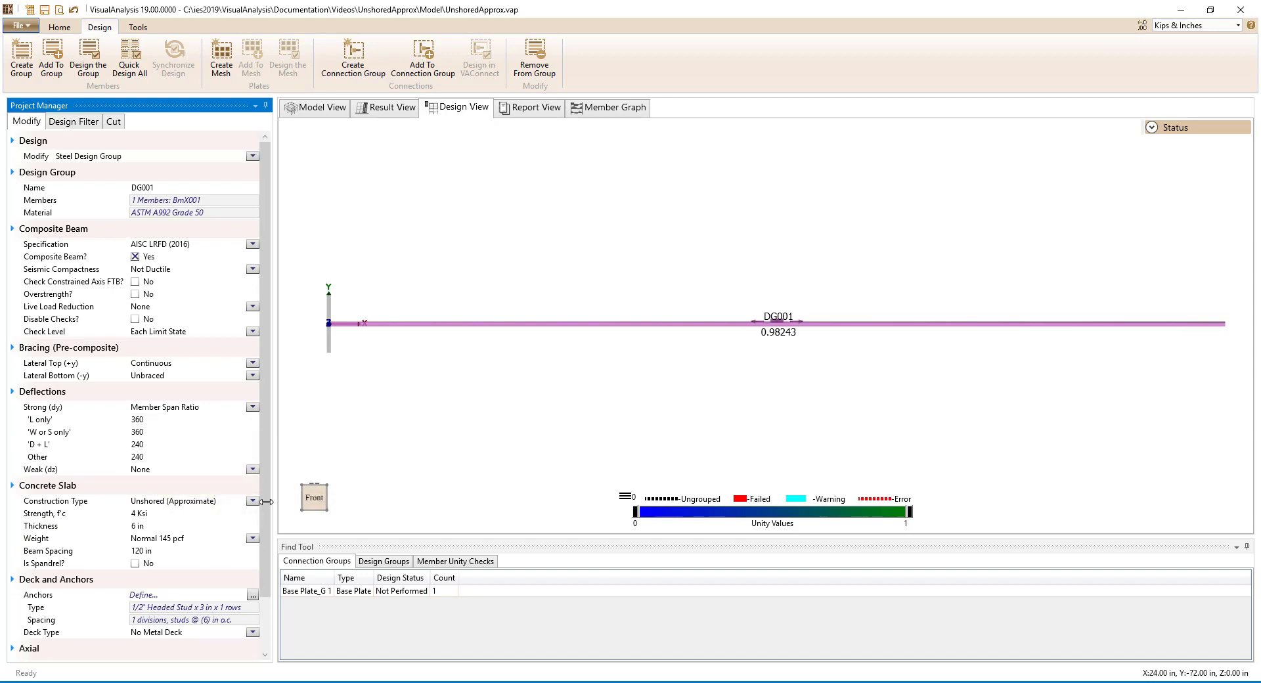
- Set slab thickness to 7.5 in and deck type to metal deck with perpendicular ribs
click(180, 526)
text(7.5)
key(Return)
click(199, 552)
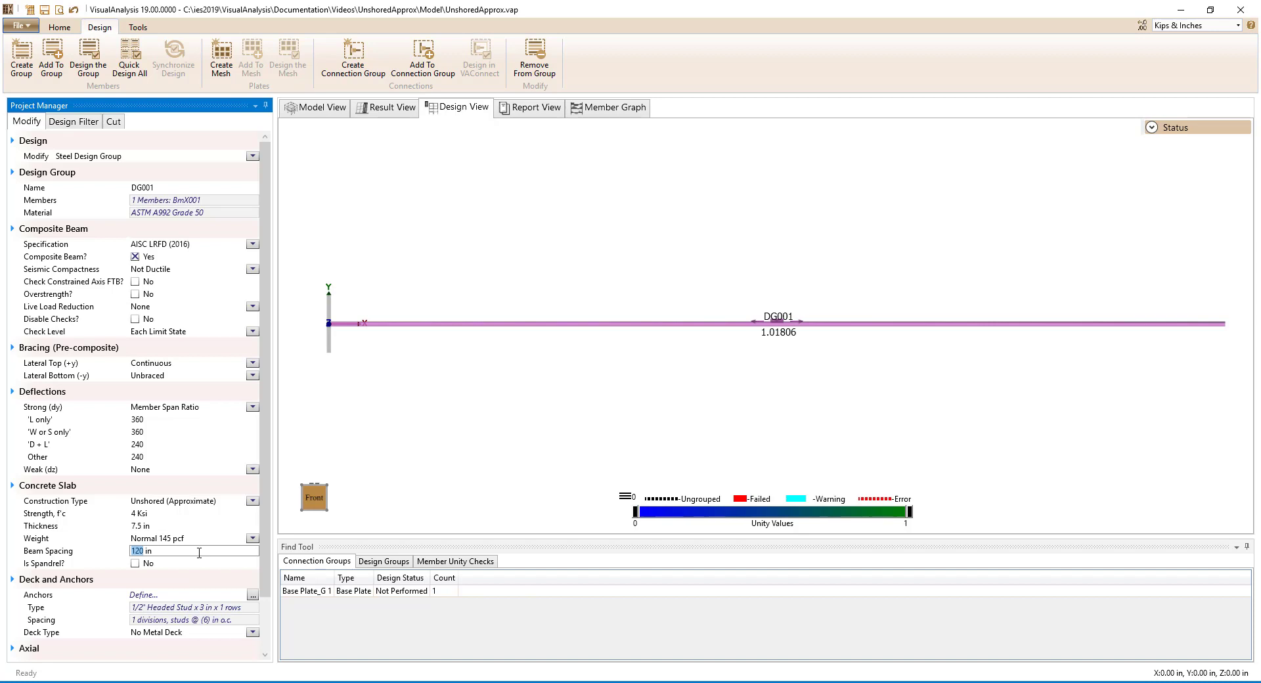
click(253, 633)
click(244, 660)
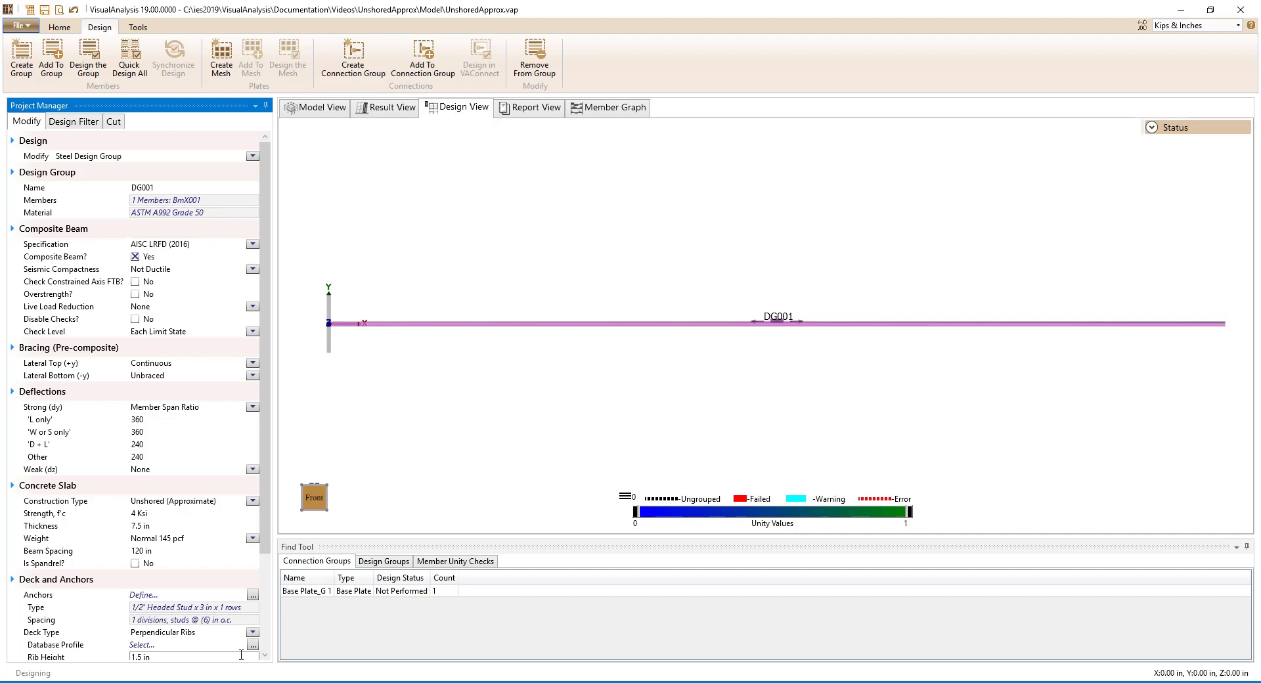
scroll(240, 658, down, 2)
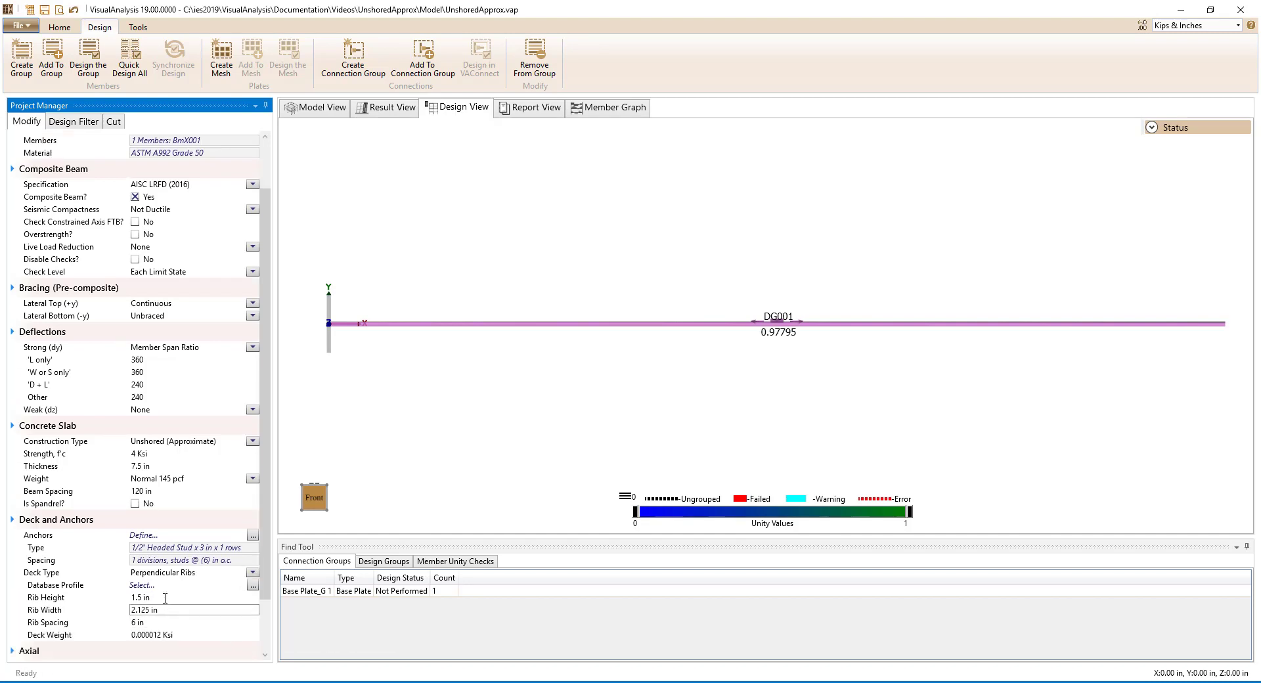
click(191, 635)
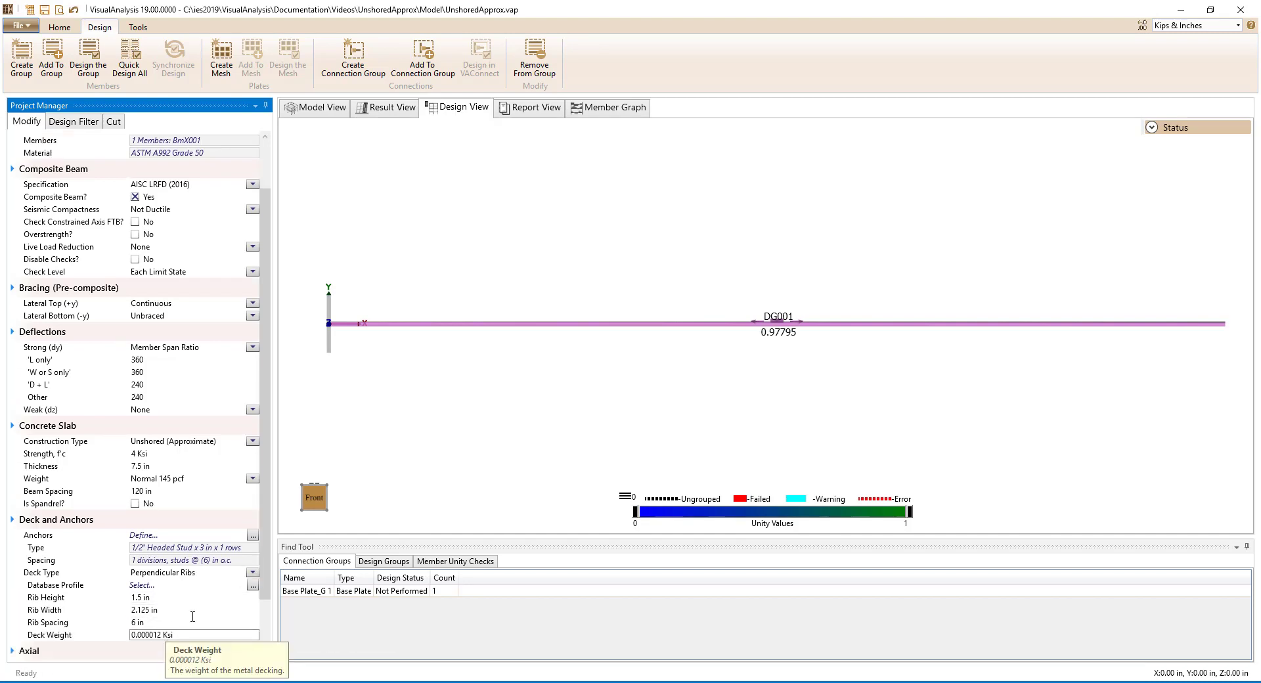
- Choose the Vulcraft 3 VLI 19 profile from the Steel Deck Database
click(253, 586)
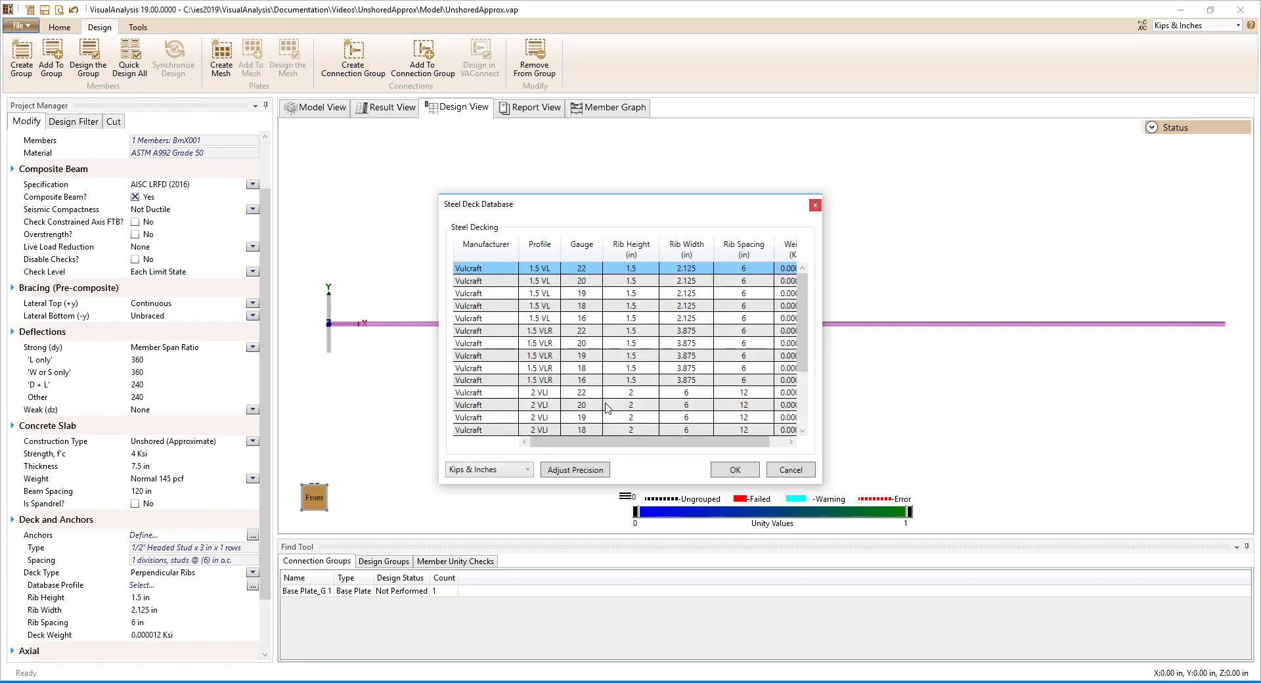
scroll(606, 408, down, 3)
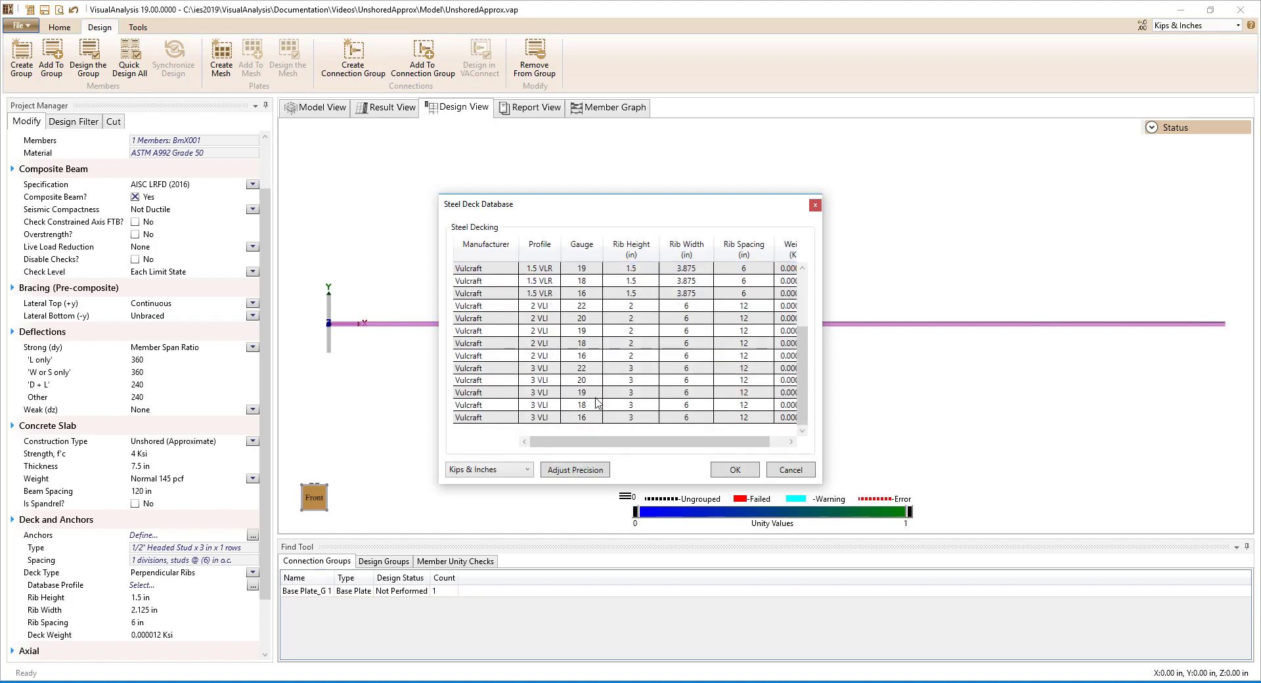
click(589, 394)
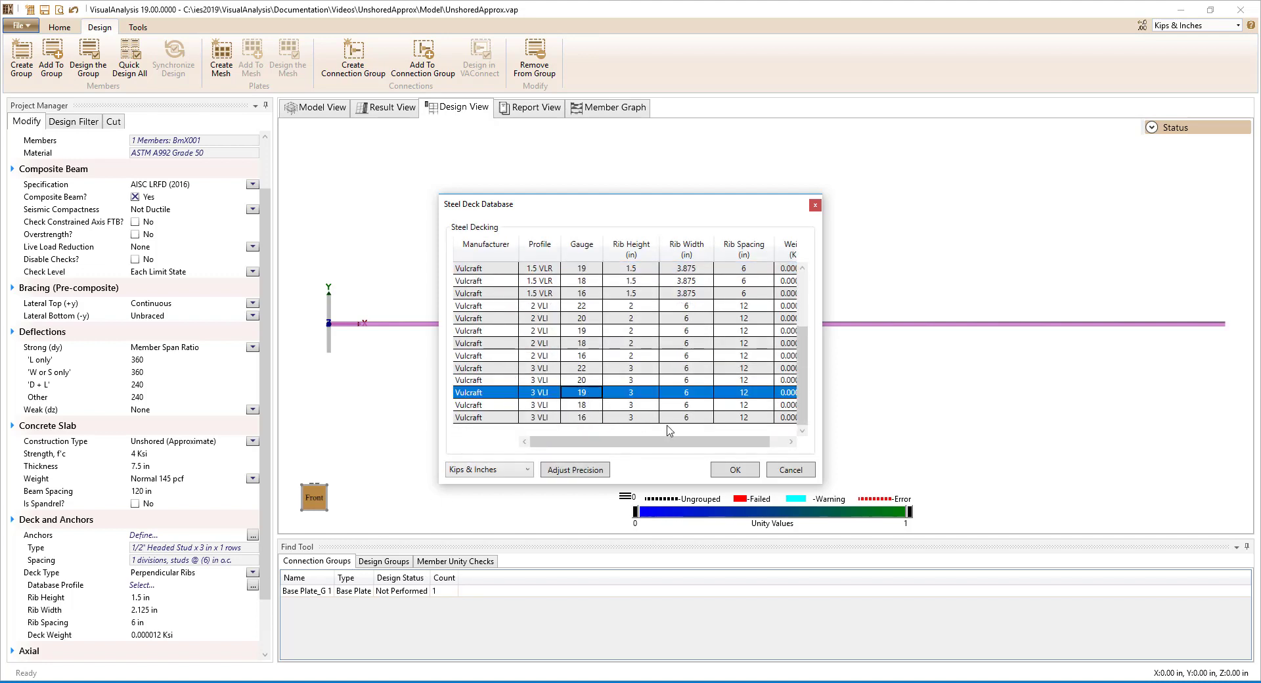
click(734, 470)
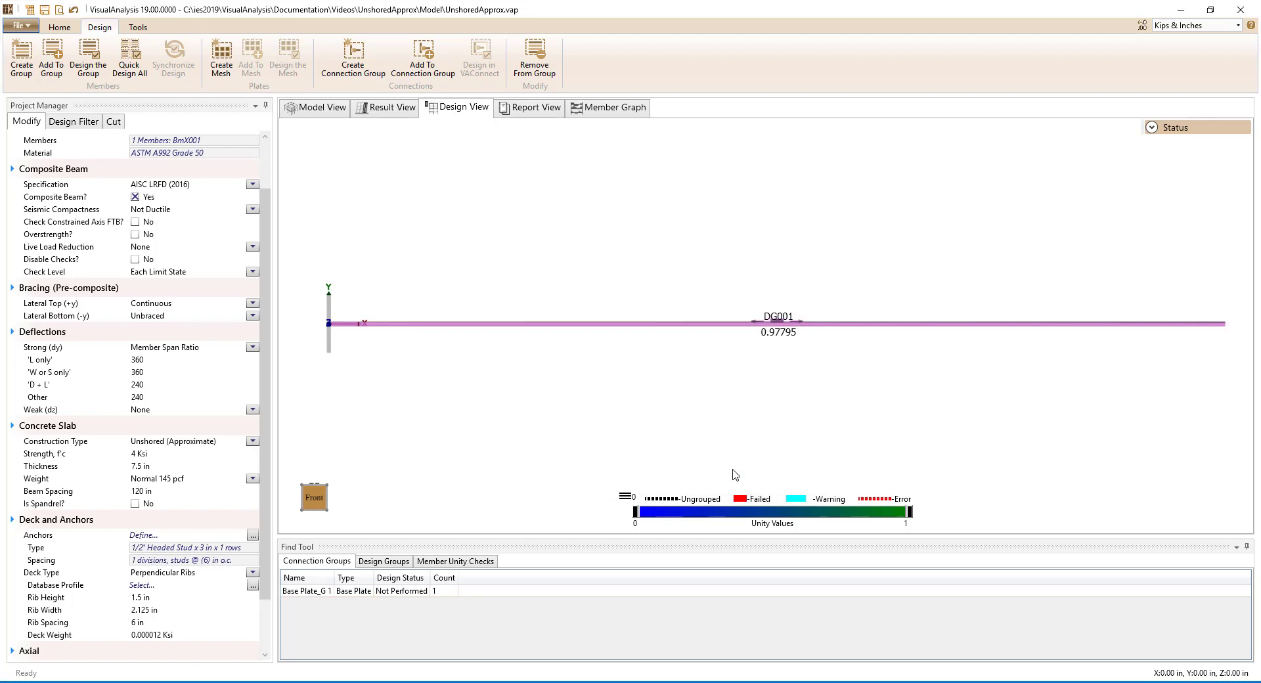
- Set the anchors to 3/4-inch headed studs with Fu 65 Ksi and 4.5 in length
click(253, 535)
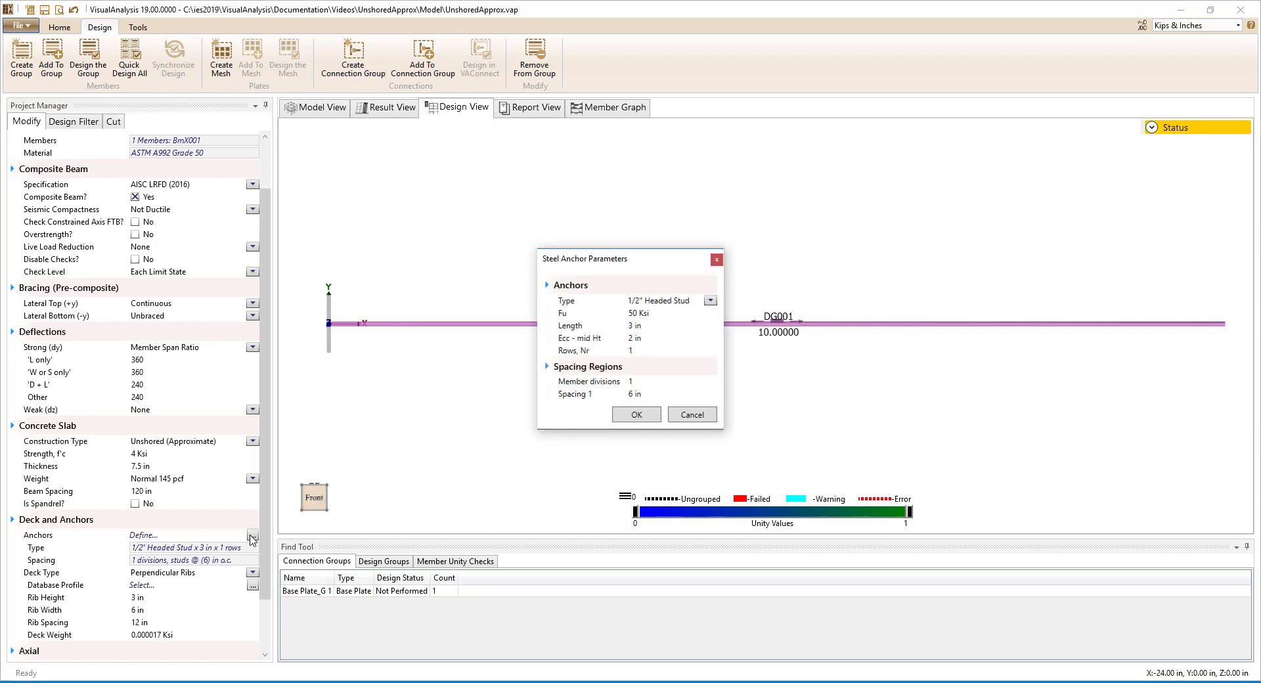
click(710, 301)
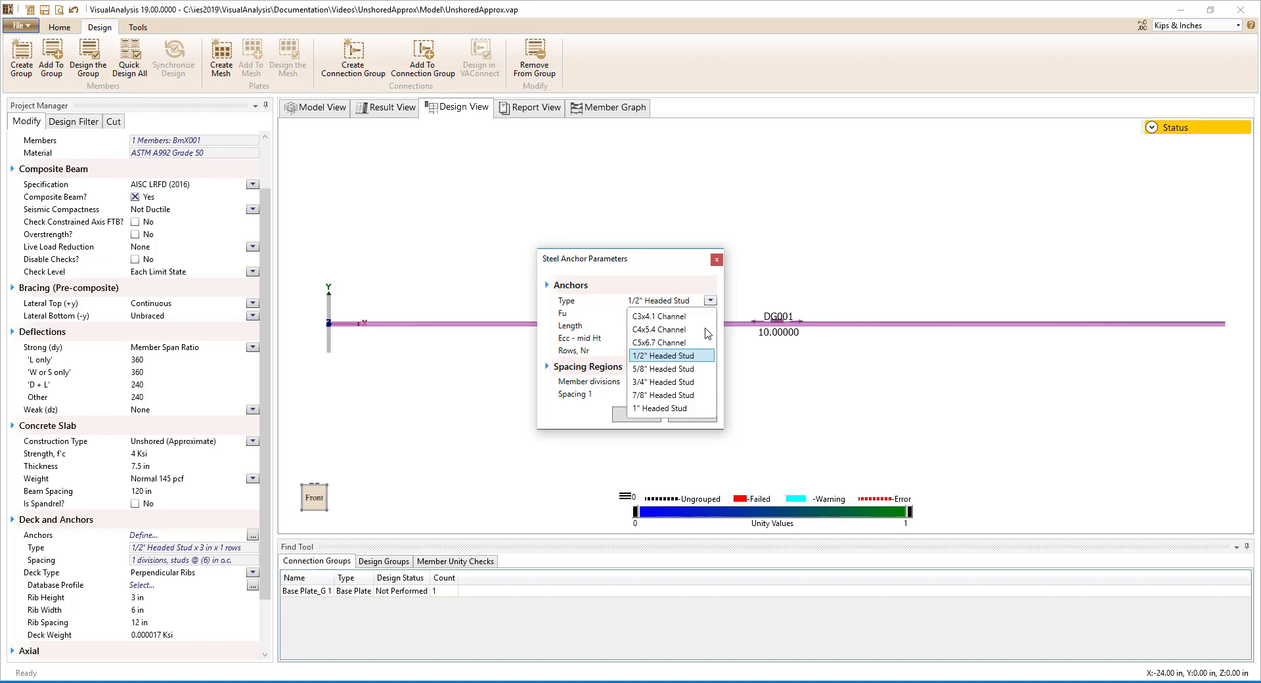
click(688, 388)
click(666, 313)
text(65 Ksi)
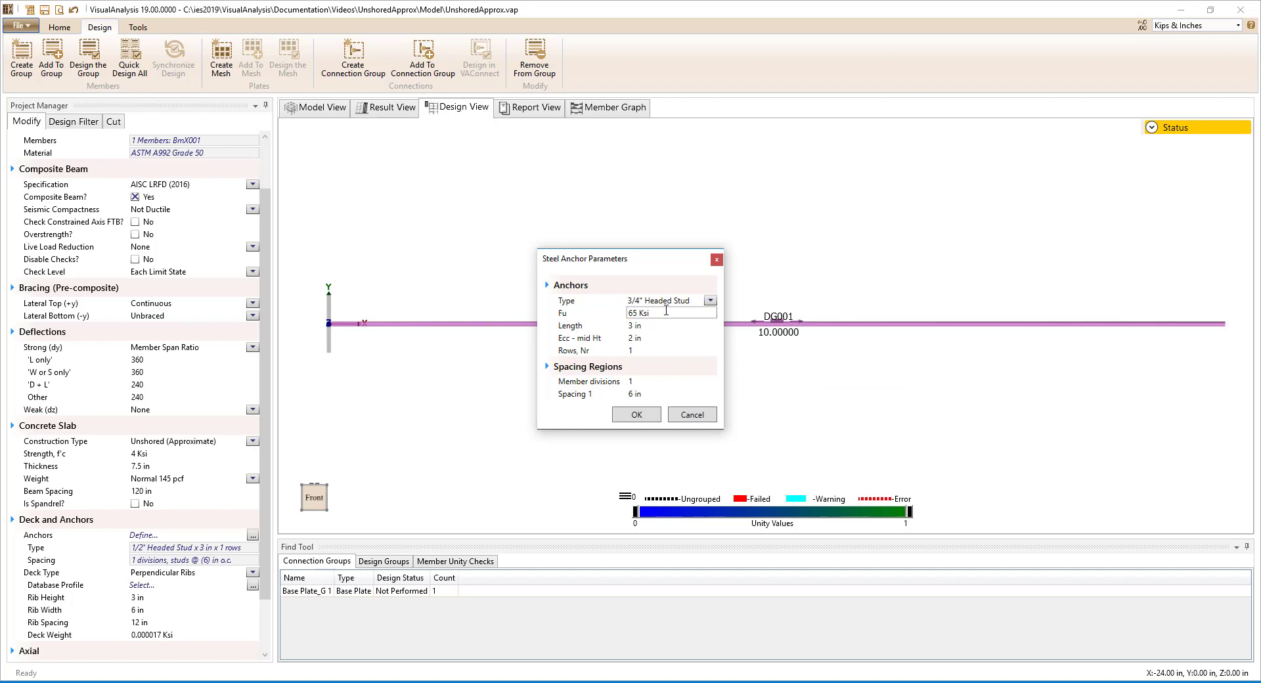
click(647, 326)
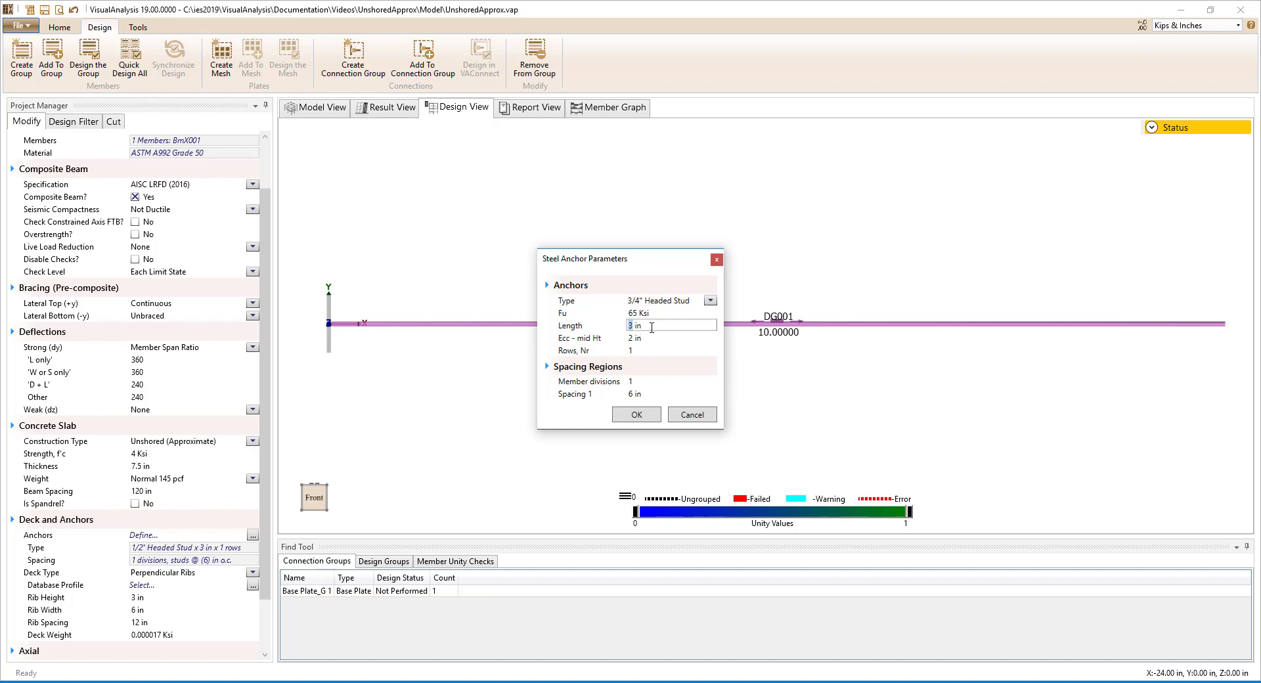
text(4.5)
click(652, 339)
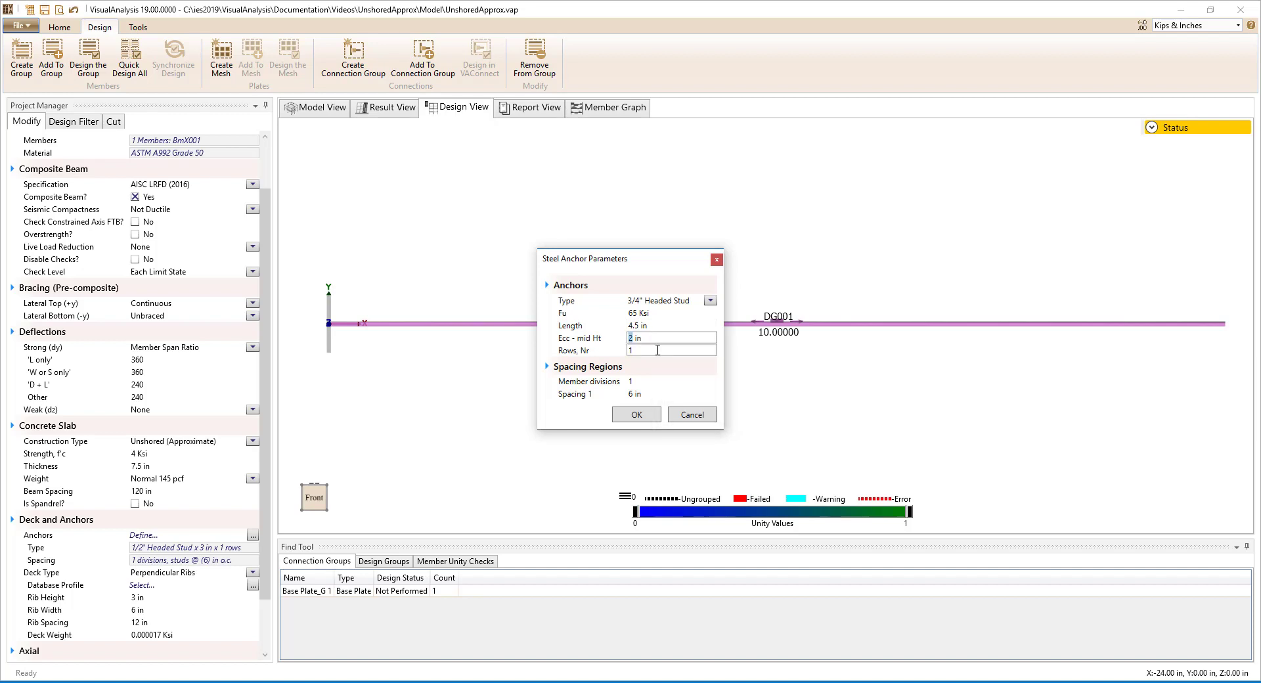
- Use one member division with 12 in stud spacing and apply the anchor settings
click(657, 350)
click(652, 380)
text(3)
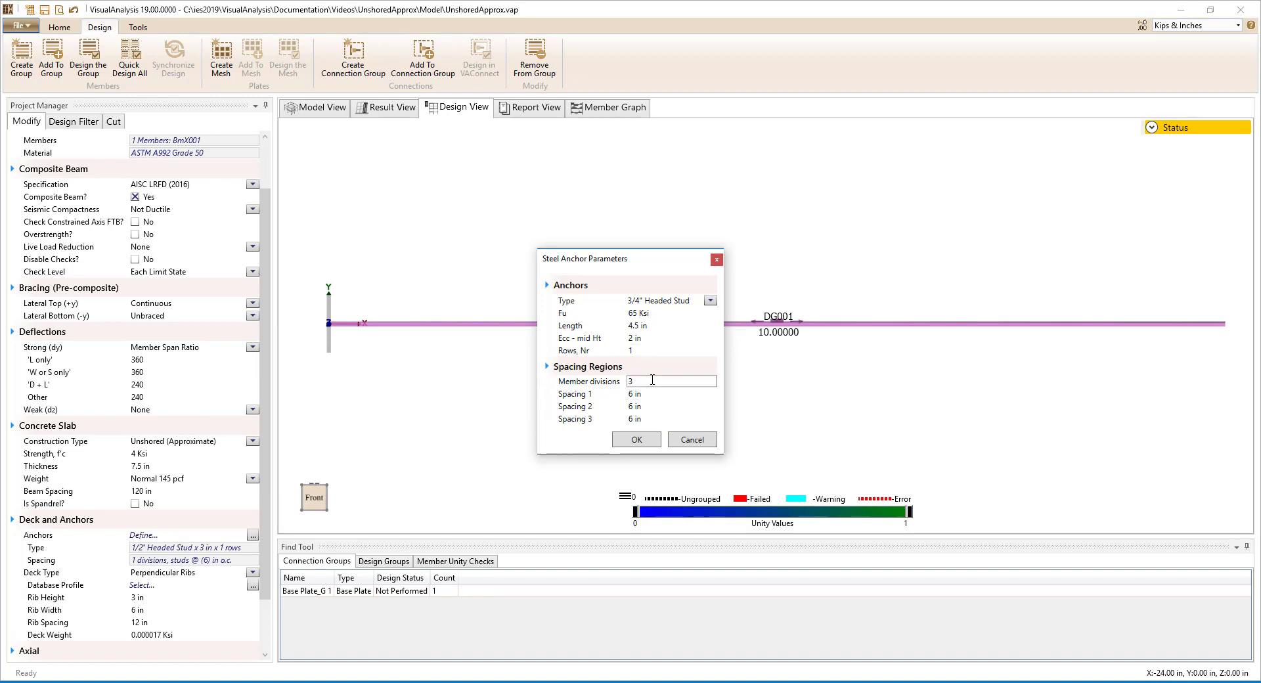
click(645, 382)
text(1)
key(Return)
click(655, 394)
text(12)
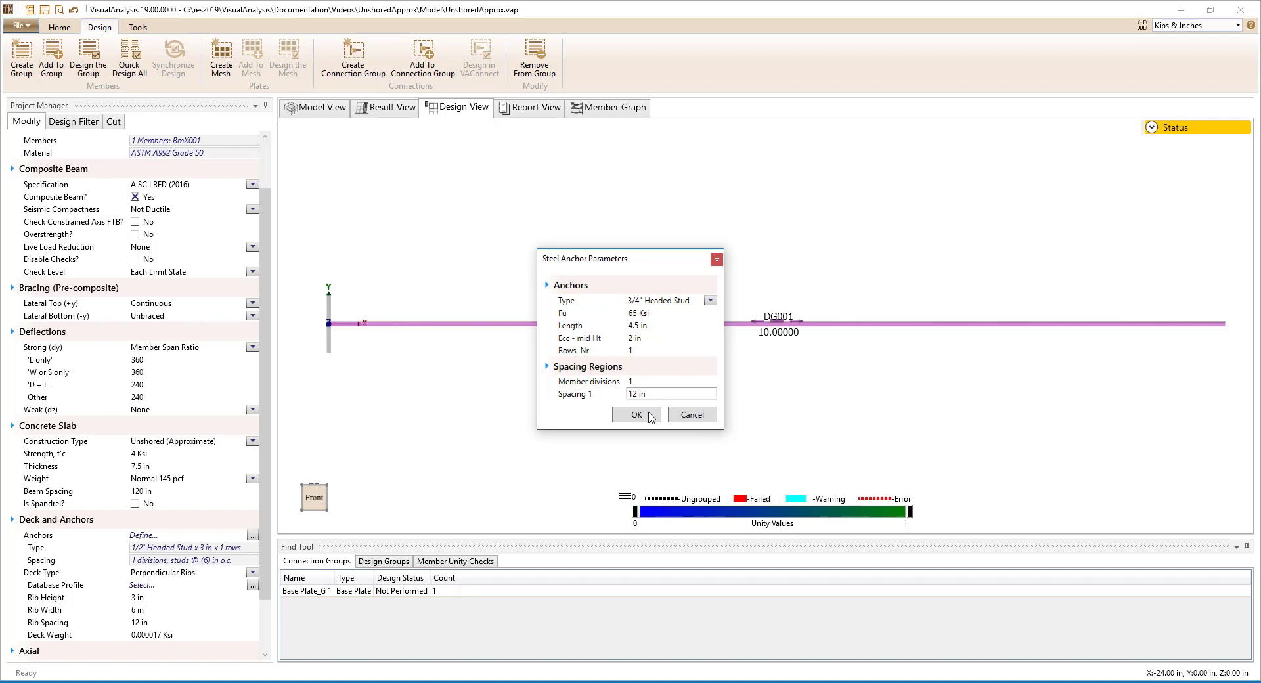
click(636, 414)
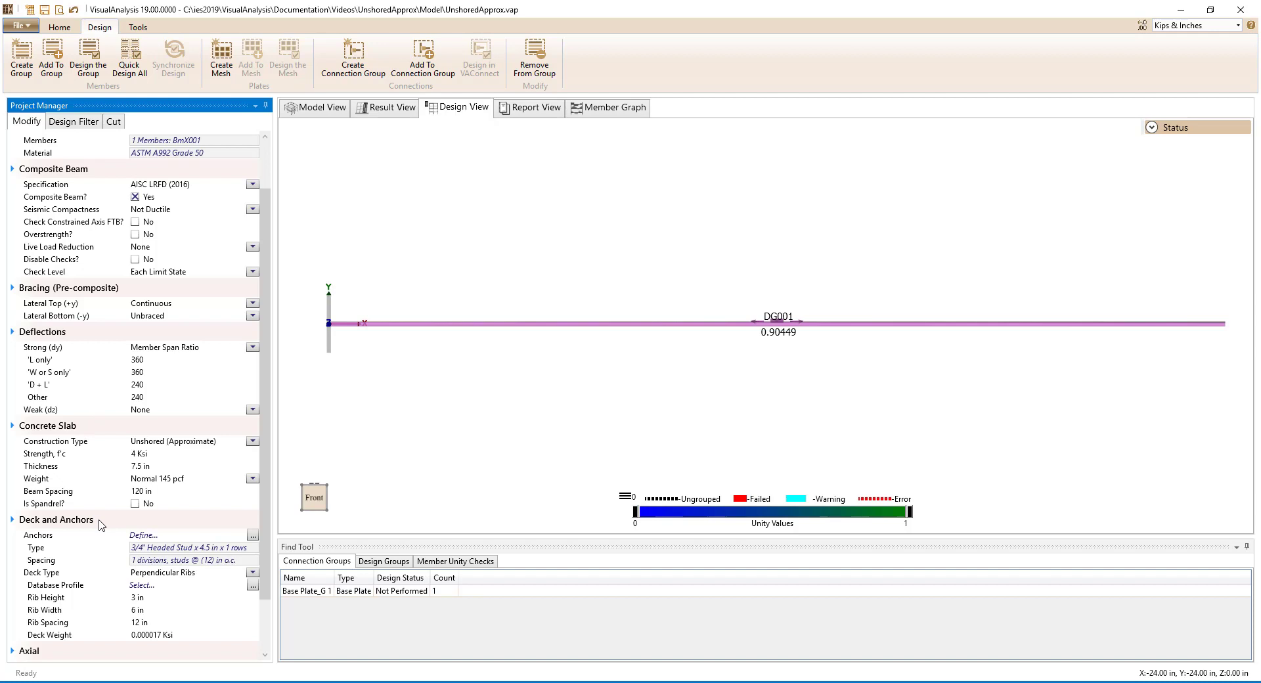
- Open the DG001 report (deflection 0.90449, composite 0.57419) and copy its content
double_click(628, 327)
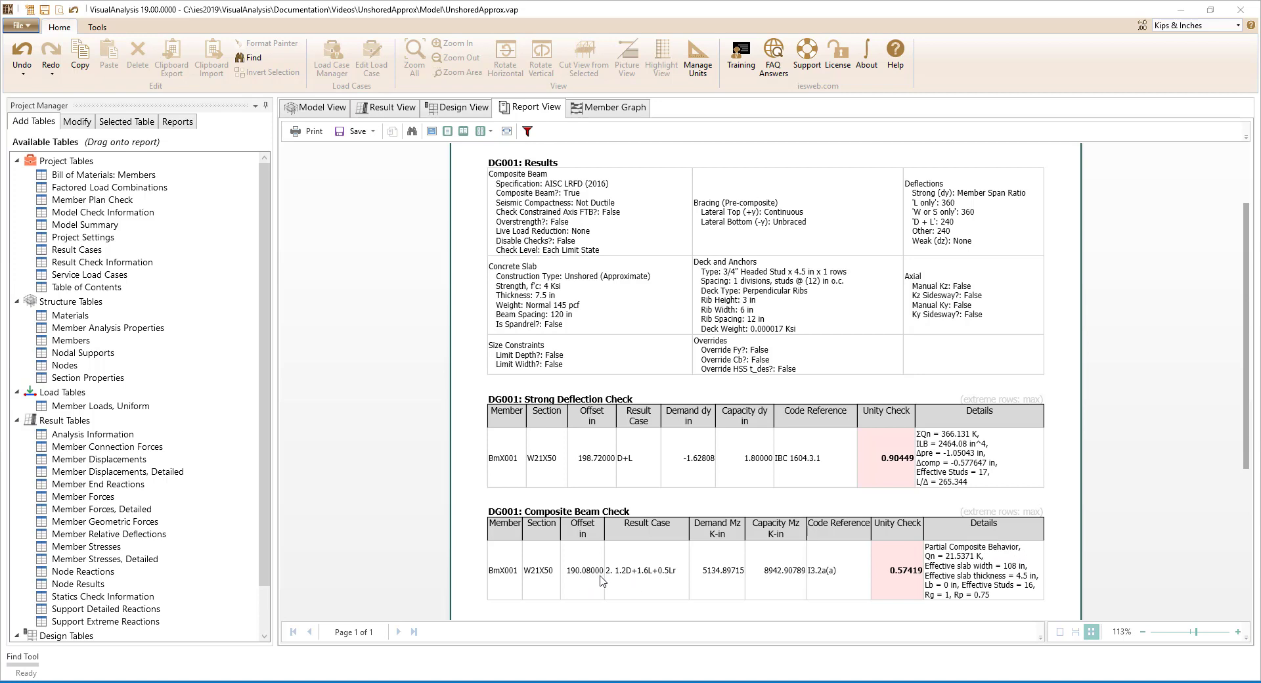
key(ctrl+c)
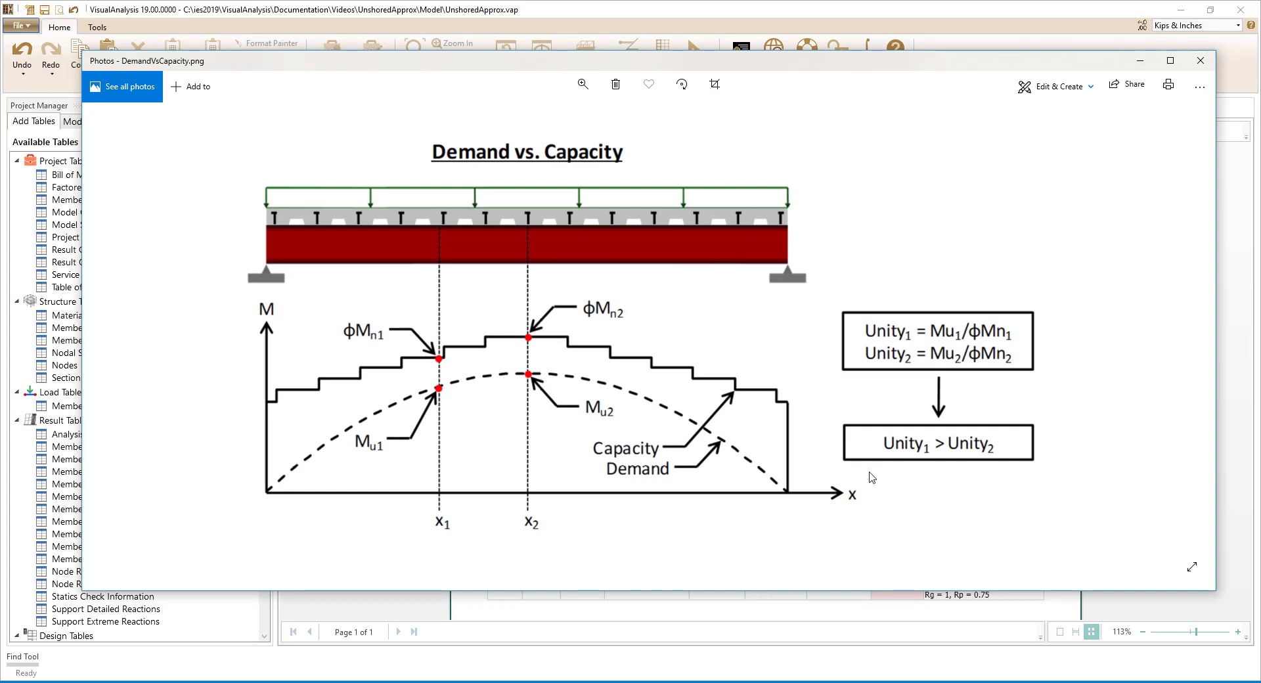
- Close the Demand vs. Capacity diagram in Photos
click(1200, 62)
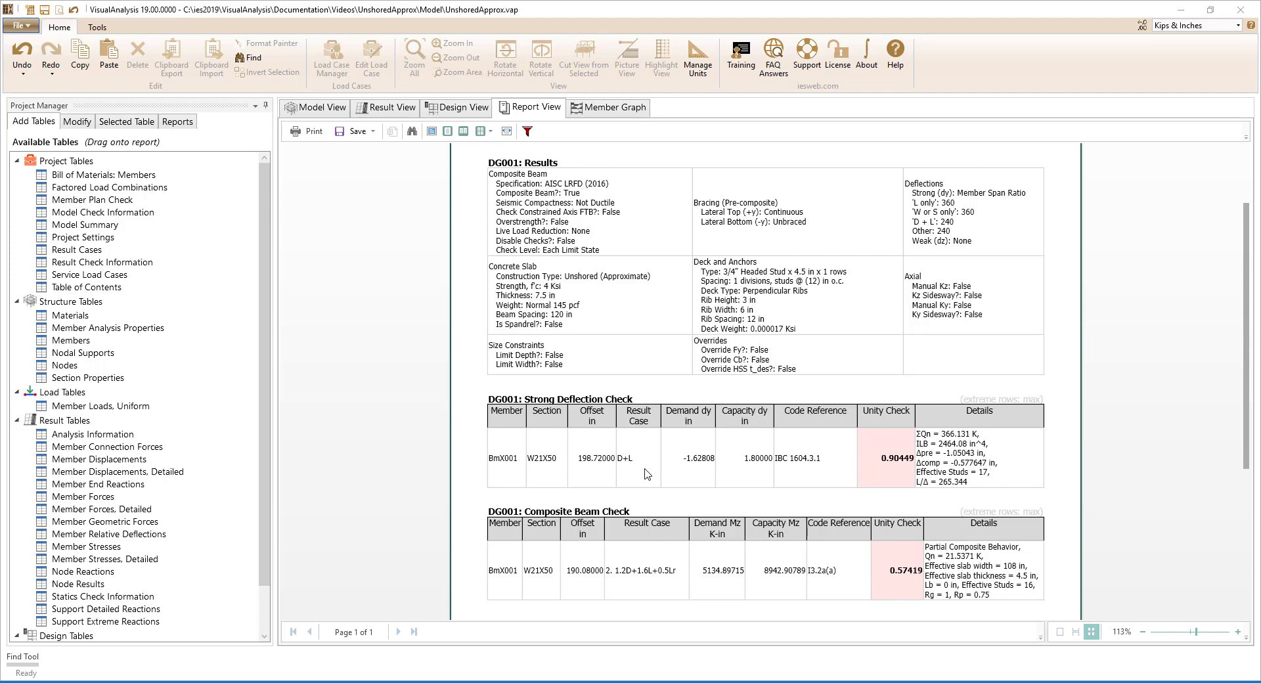
- Set pre-composite top lateral bracing to Unbraced and review the 2.66557 composite check
click(462, 108)
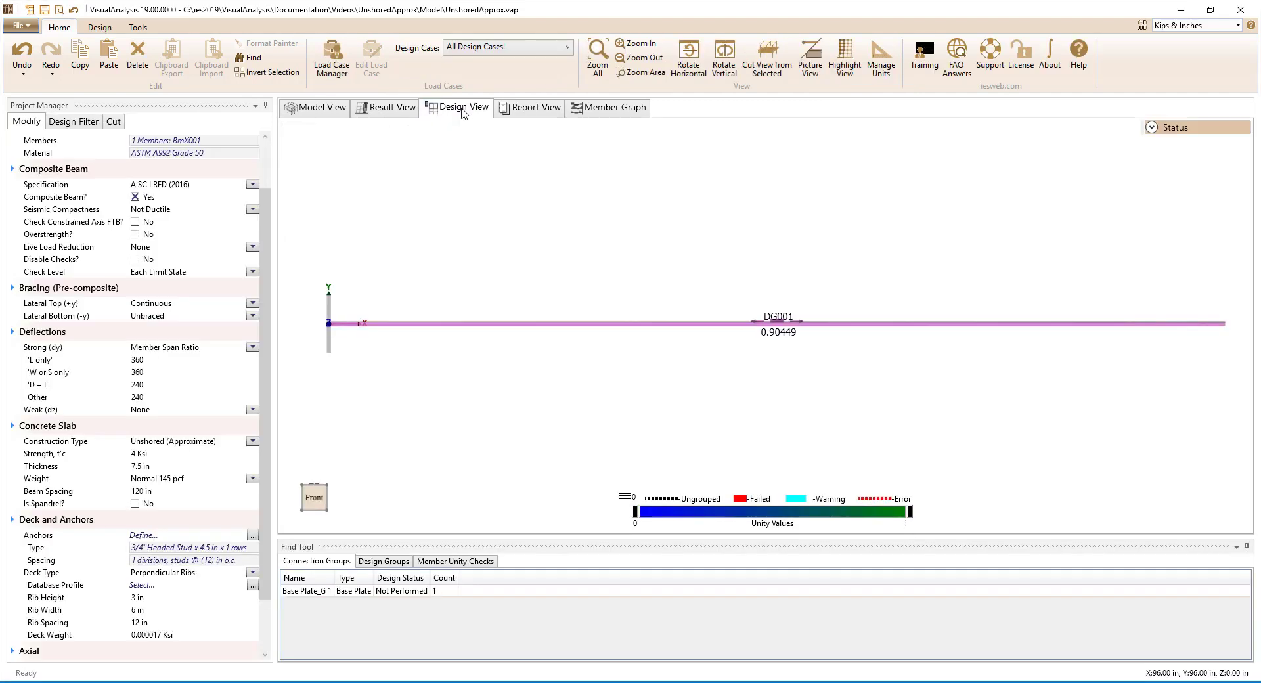
click(253, 305)
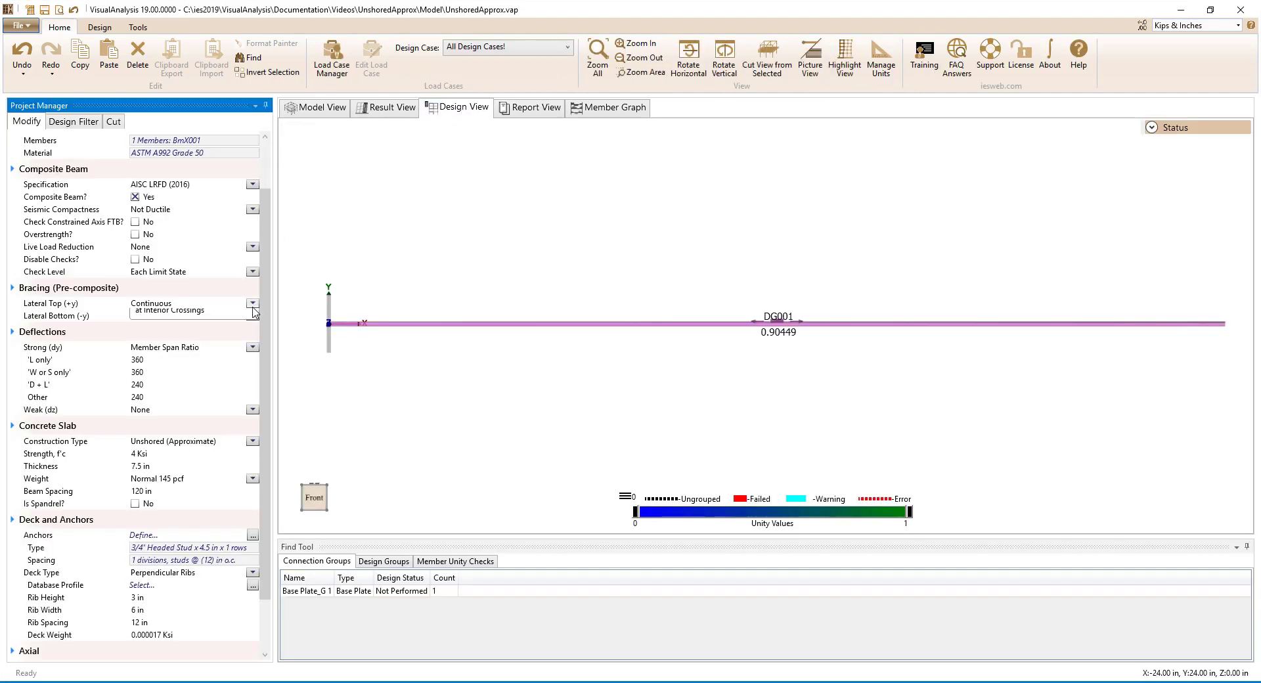
click(250, 315)
mouse_move(554, 329)
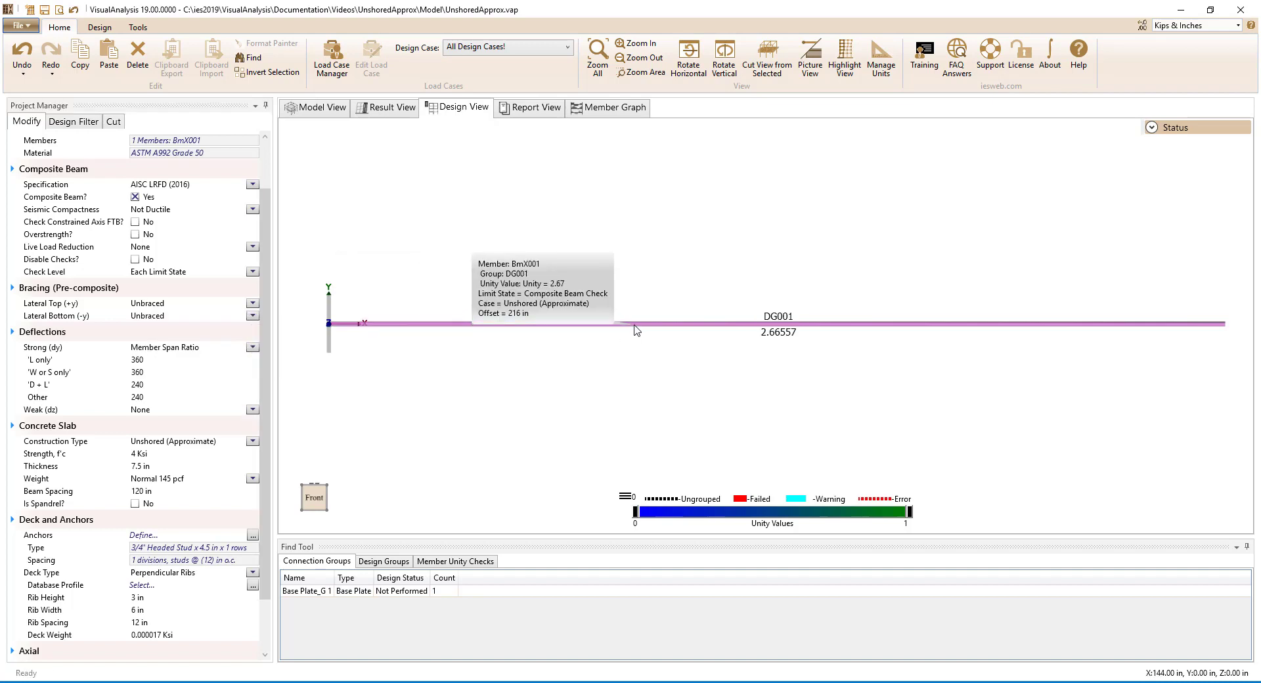
key(ctrl+Tab)
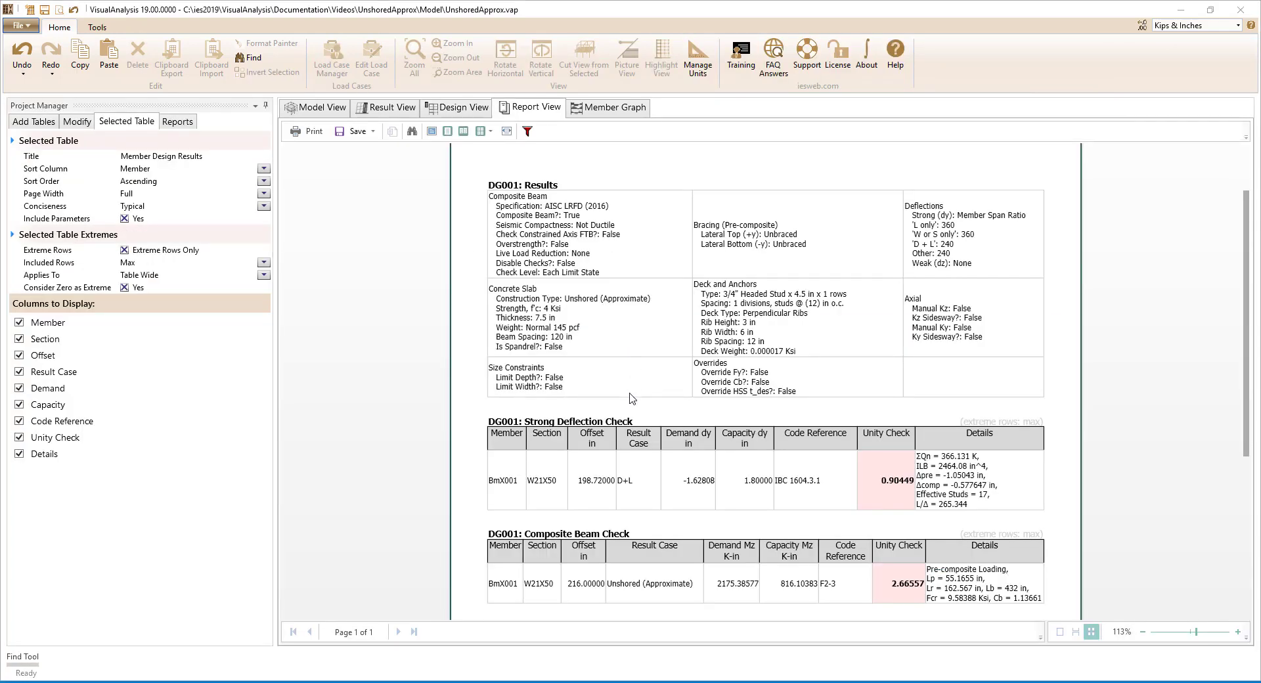